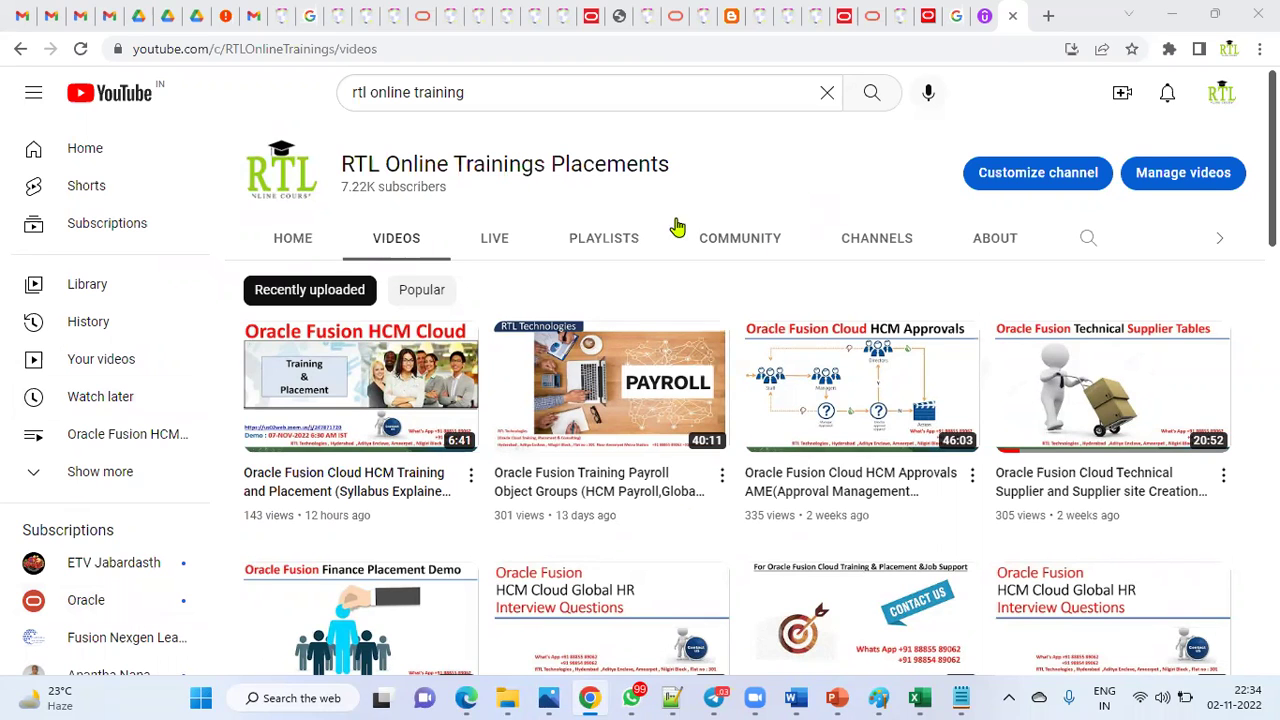
- Switch to the Oracle Fusion Vision application in full screen and open Setup and Maintenance
{"action": "left_click", "coordinate": [932, 18]}
{"action": "left_click", "coordinate": [1260, 48]}
{"action": "left_click", "coordinate": [1249, 226]}
{"action": "left_click", "coordinate": [1245, 44]}
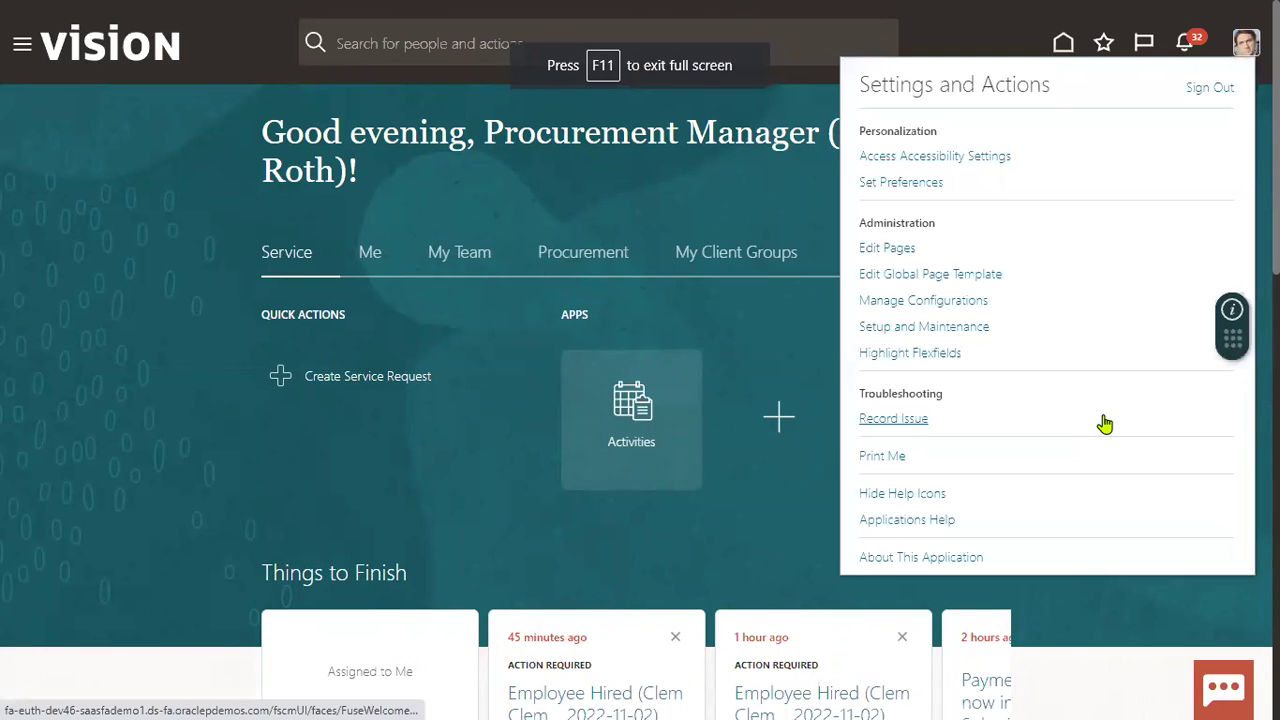
{"action": "left_click", "coordinate": [906, 328]}
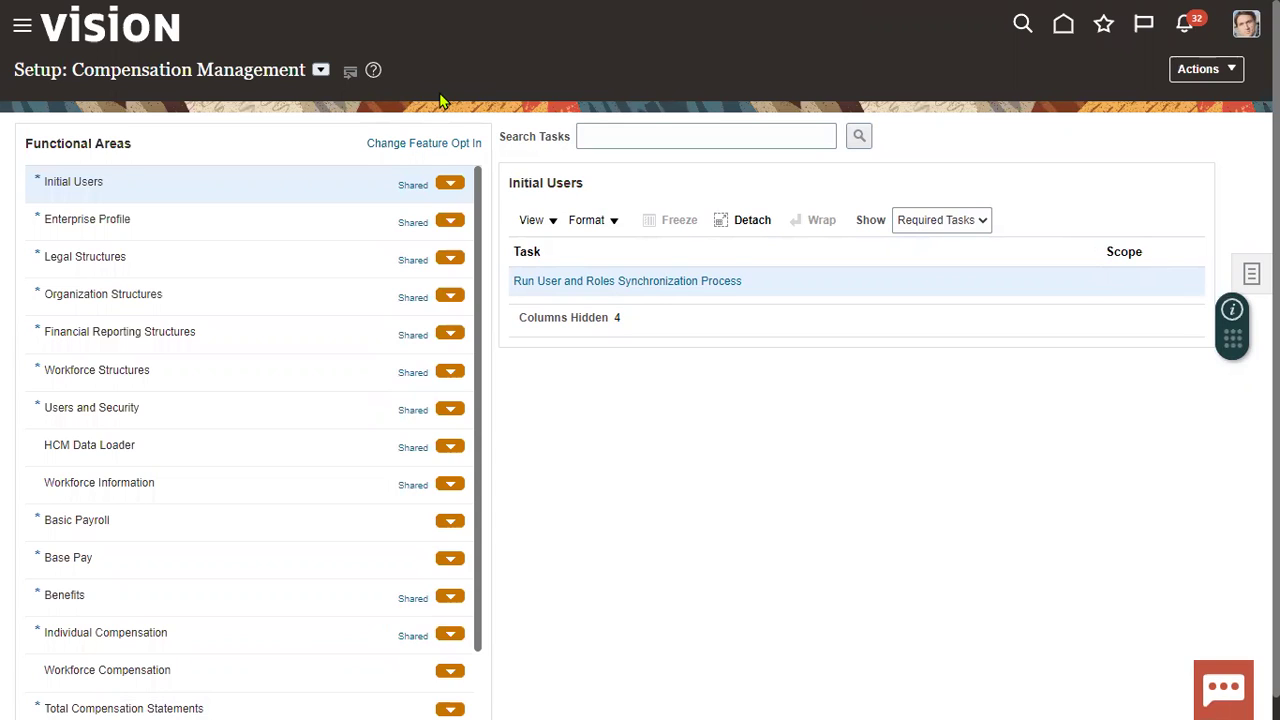
- Search the setup tasks for "Position" and open the Manage Positions task
{"action": "left_click", "coordinate": [685, 139]}
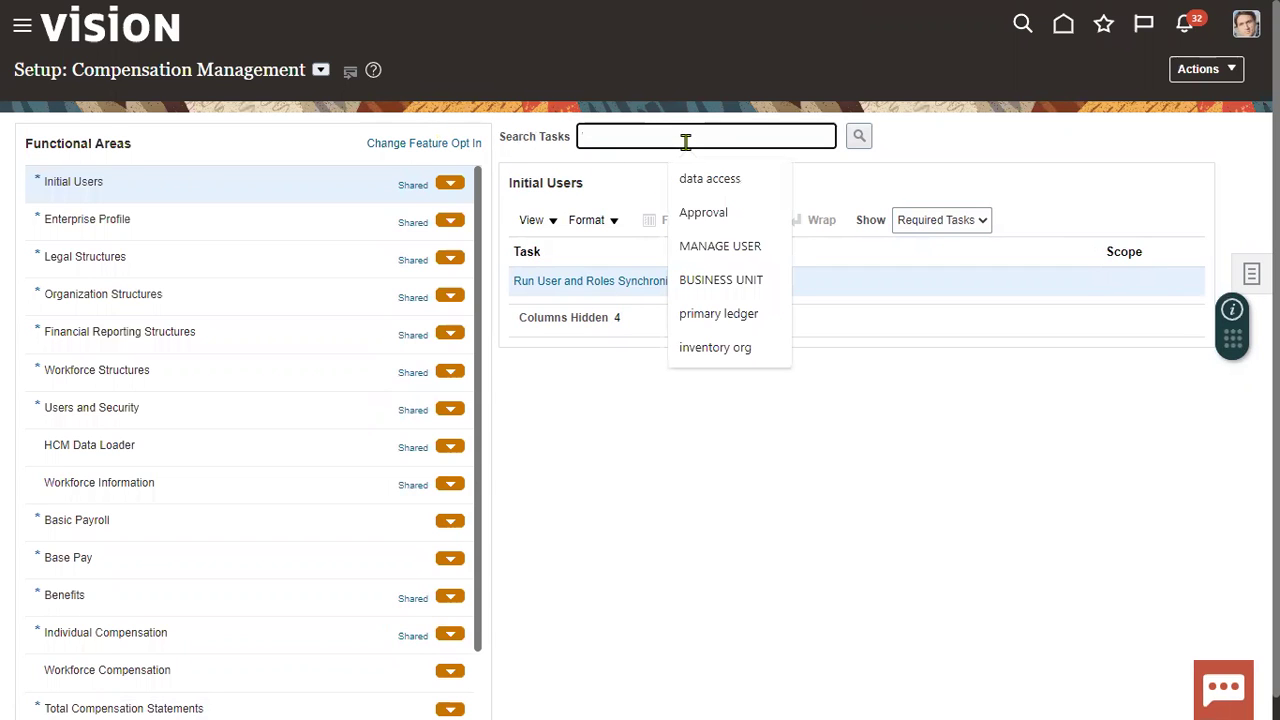
{"action": "type", "text": "Position"}
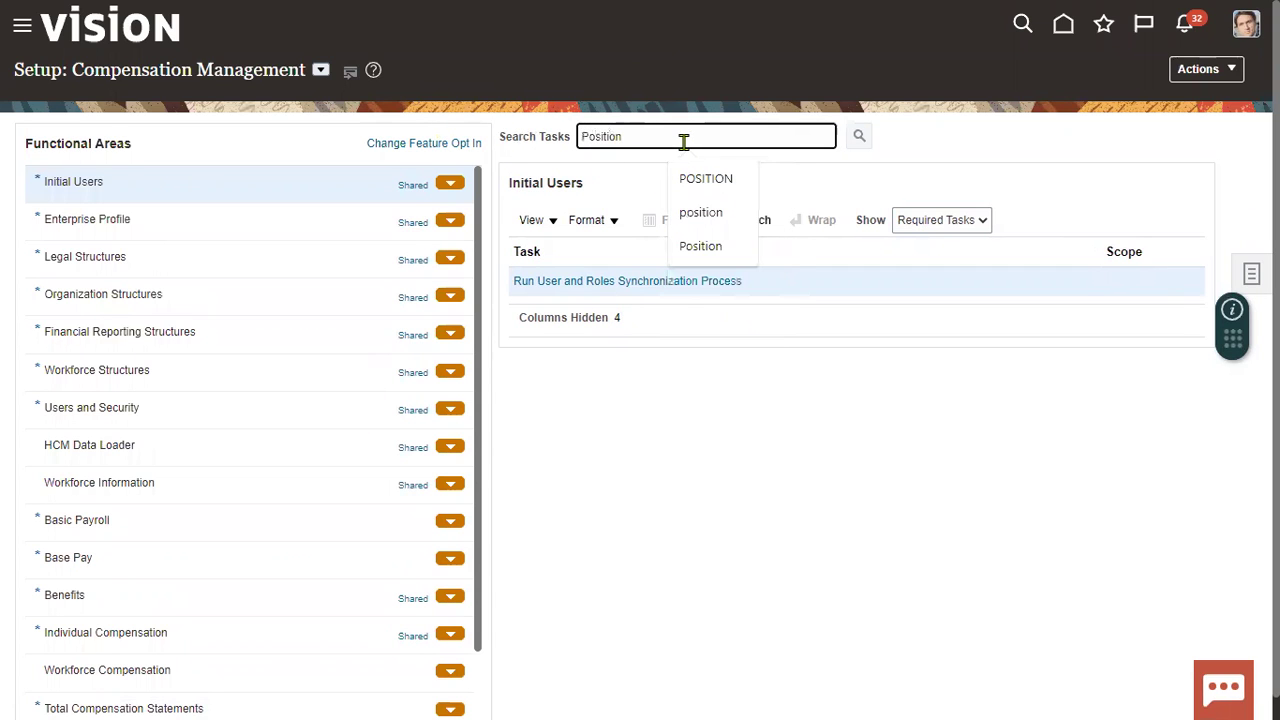
{"action": "key", "text": "Return"}
{"action": "left_click", "coordinate": [406, 344]}
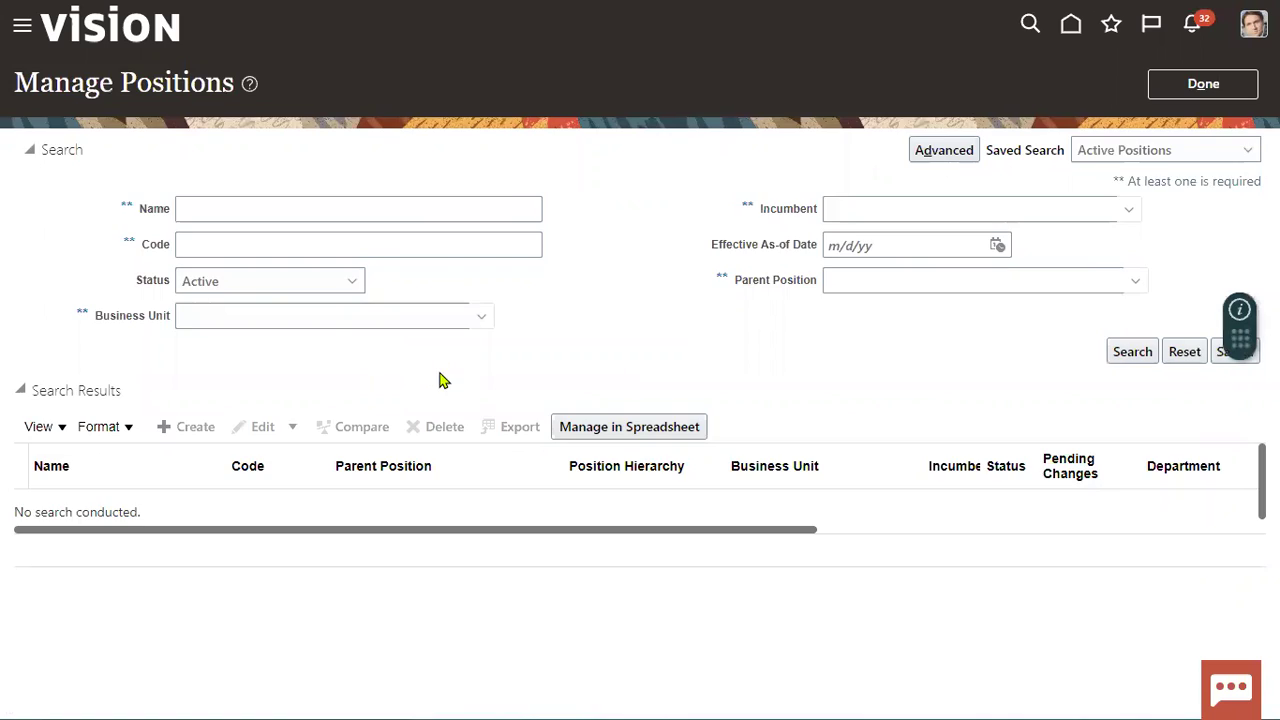
- Fill in the new position's basic details with US1 Business Unit and the name HCL_CLERK, and continue to Position Details
{"action": "left_click", "coordinate": [283, 332]}
{"action": "type", "text": "US1"}
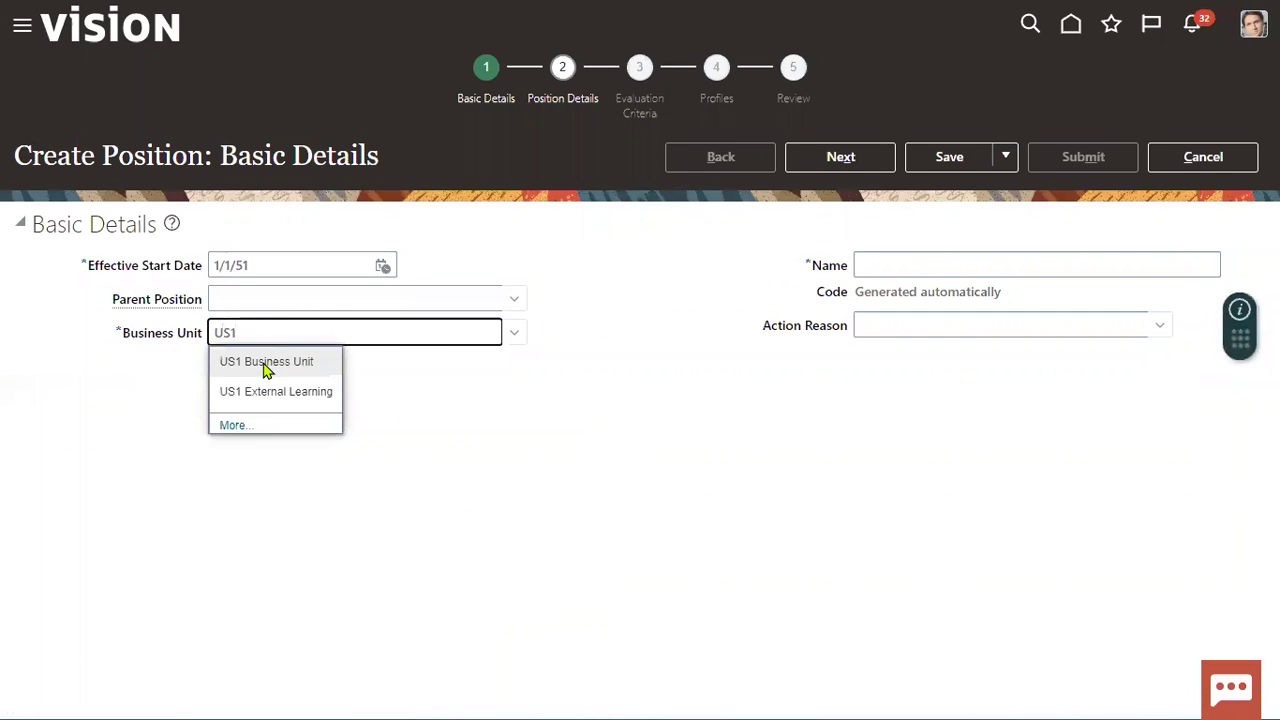
{"action": "left_click", "coordinate": [266, 366]}
{"action": "left_click", "coordinate": [937, 266]}
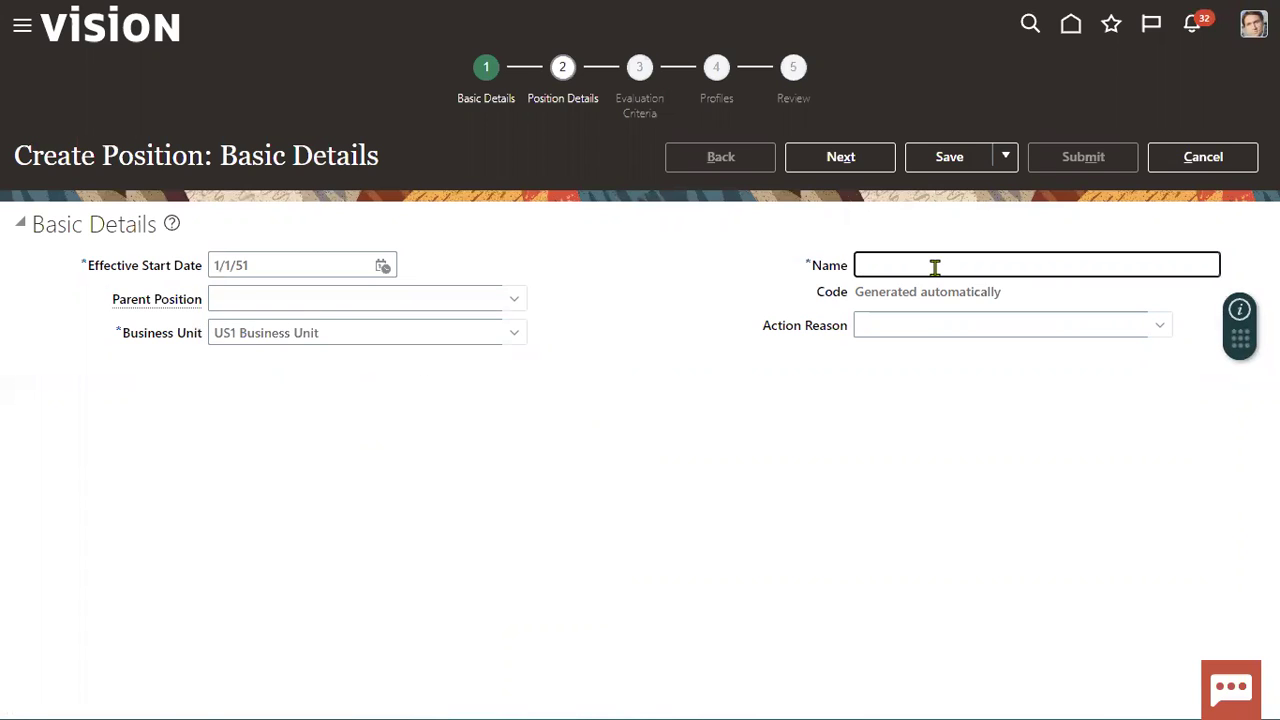
{"action": "type", "text": "HCL_CLERK"}
{"action": "left_click", "coordinate": [866, 163]}
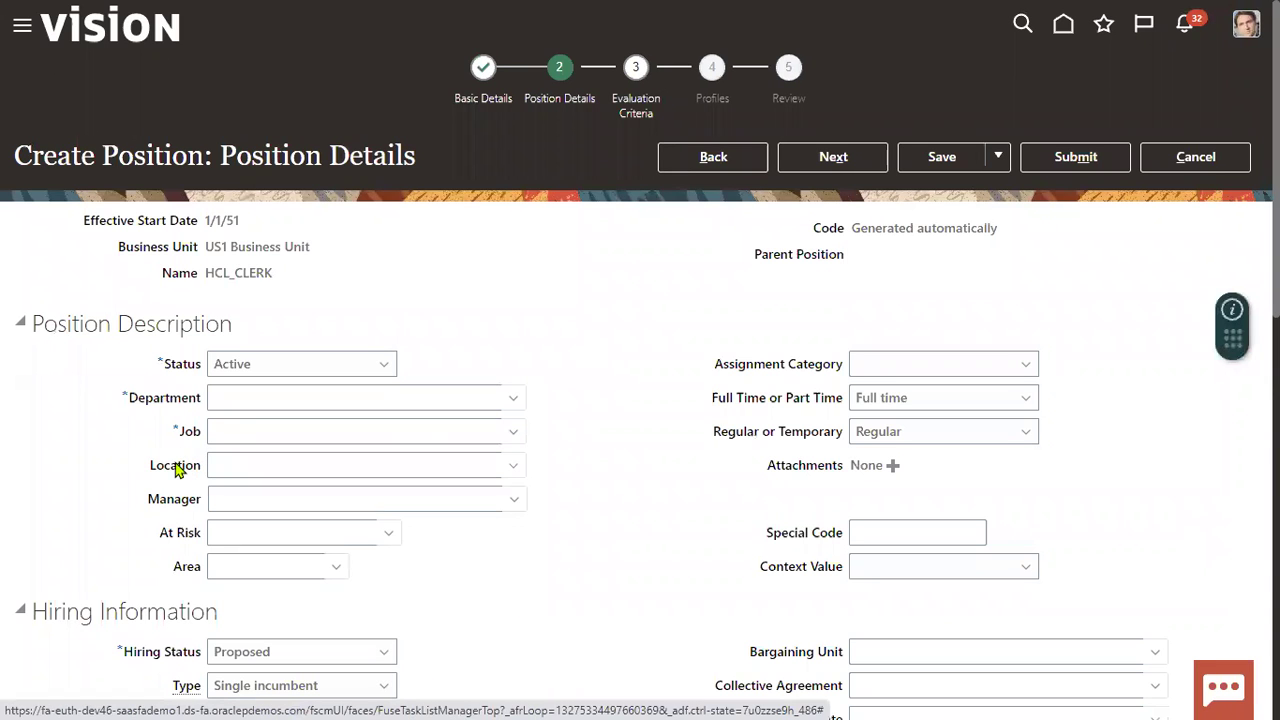
- Set the position's department to Human Resources US and its job to Human Resources Administrator
{"action": "left_click", "coordinate": [231, 397]}
{"action": "type", "text": "HUMAN"}
{"action": "left_click", "coordinate": [285, 435]}
{"action": "type", "text": ".HUM"}
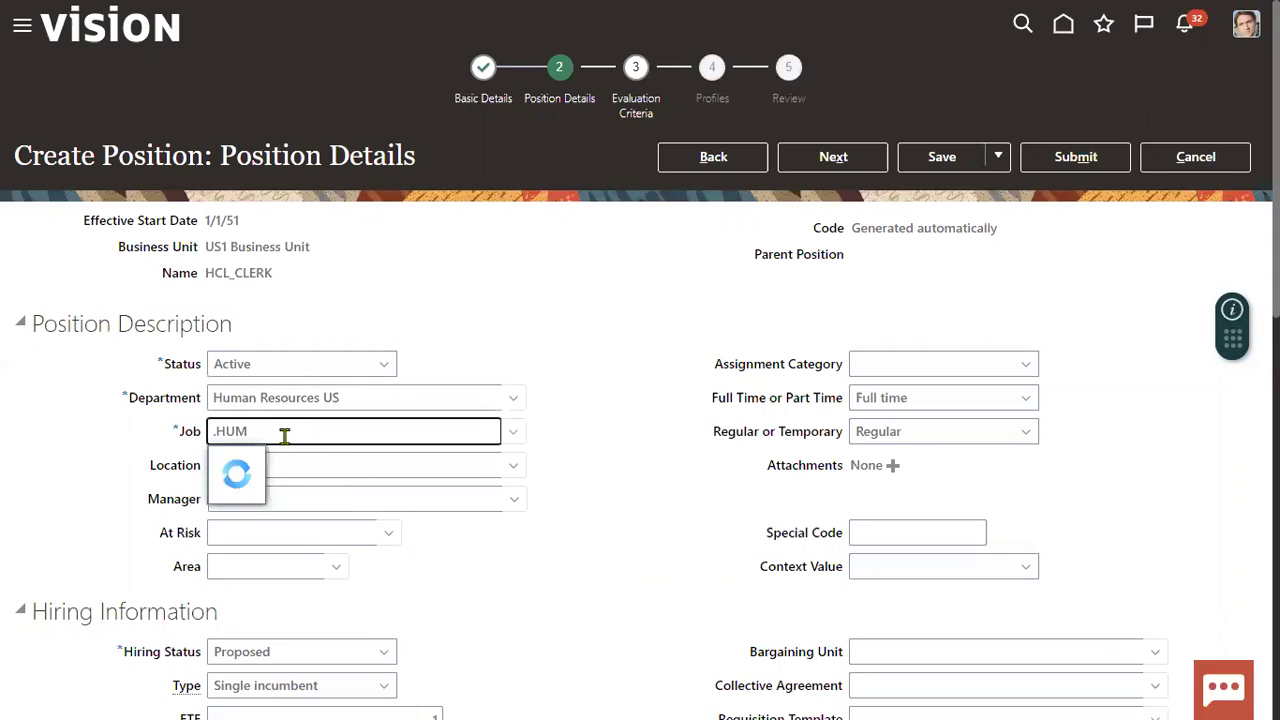
{"action": "key", "text": "ctrl+a"}
{"action": "type", "text": "huma"}
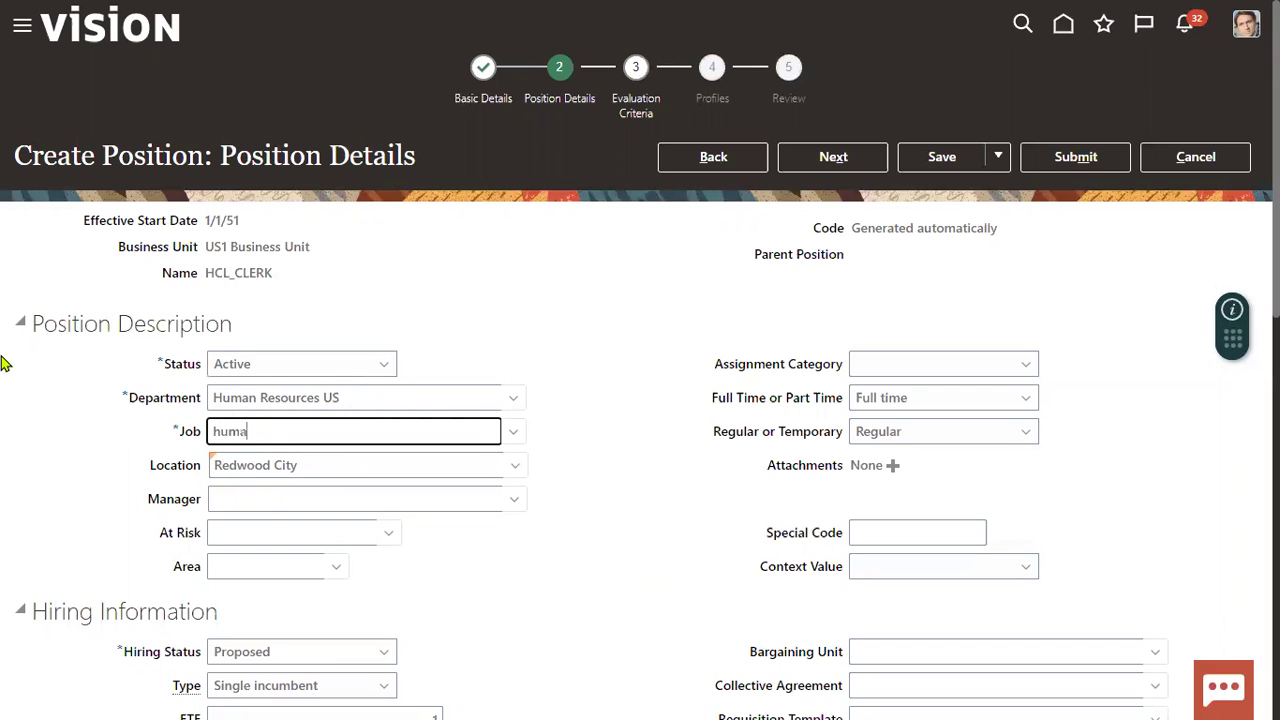
{"action": "left_click", "coordinate": [250, 461]}
- Examine the Hiring Status and Type choices, budget details and work terms of the new position
{"action": "scroll", "coordinate": [420, 540], "scroll_direction": "down", "scroll_amount": 3}
{"action": "left_click", "coordinate": [300, 466]}
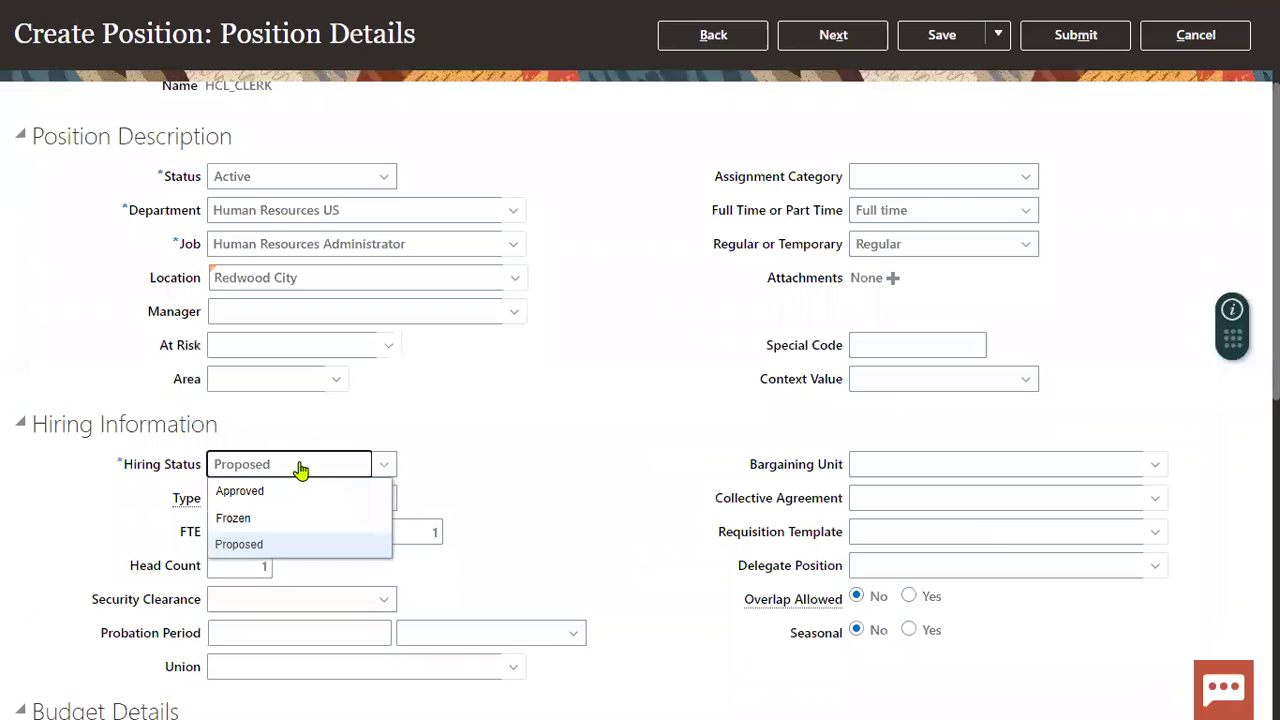
{"action": "left_click", "coordinate": [300, 470]}
{"action": "left_click", "coordinate": [334, 503]}
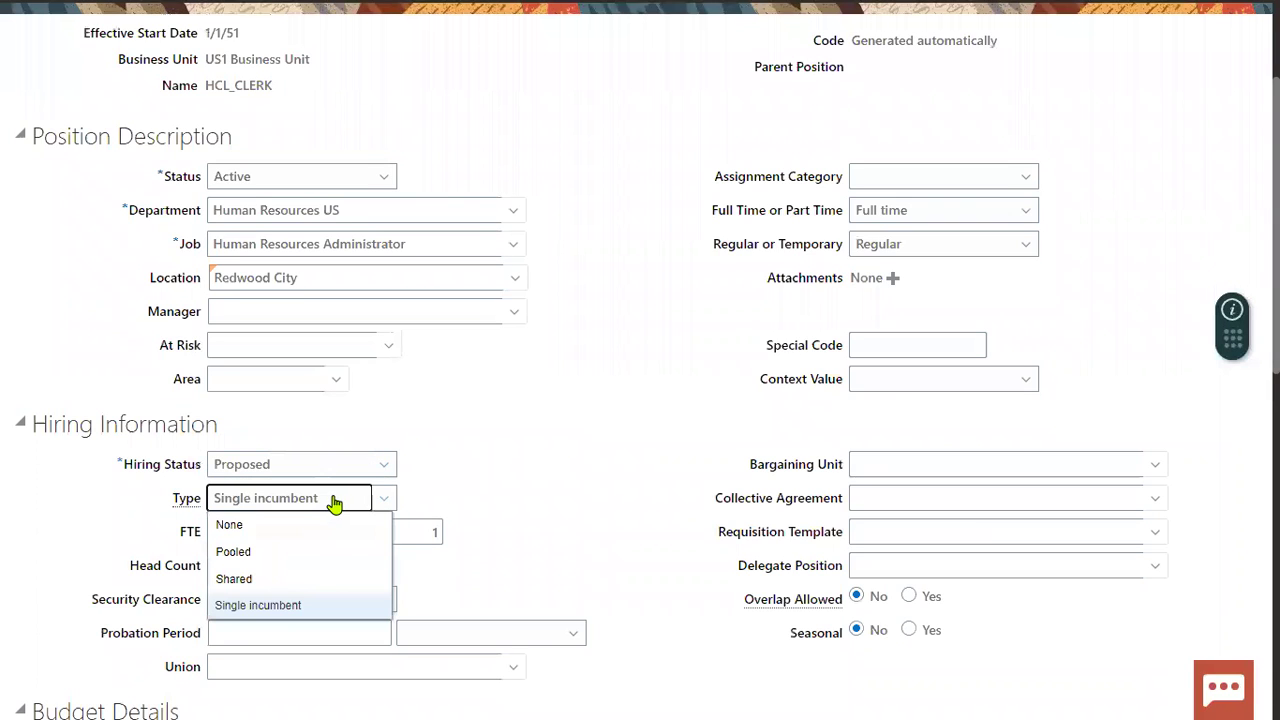
{"action": "left_click", "coordinate": [558, 523]}
{"action": "scroll", "coordinate": [443, 534], "scroll_direction": "down", "scroll_amount": 4}
{"action": "scroll", "coordinate": [263, 541], "scroll_direction": "down", "scroll_amount": 3}
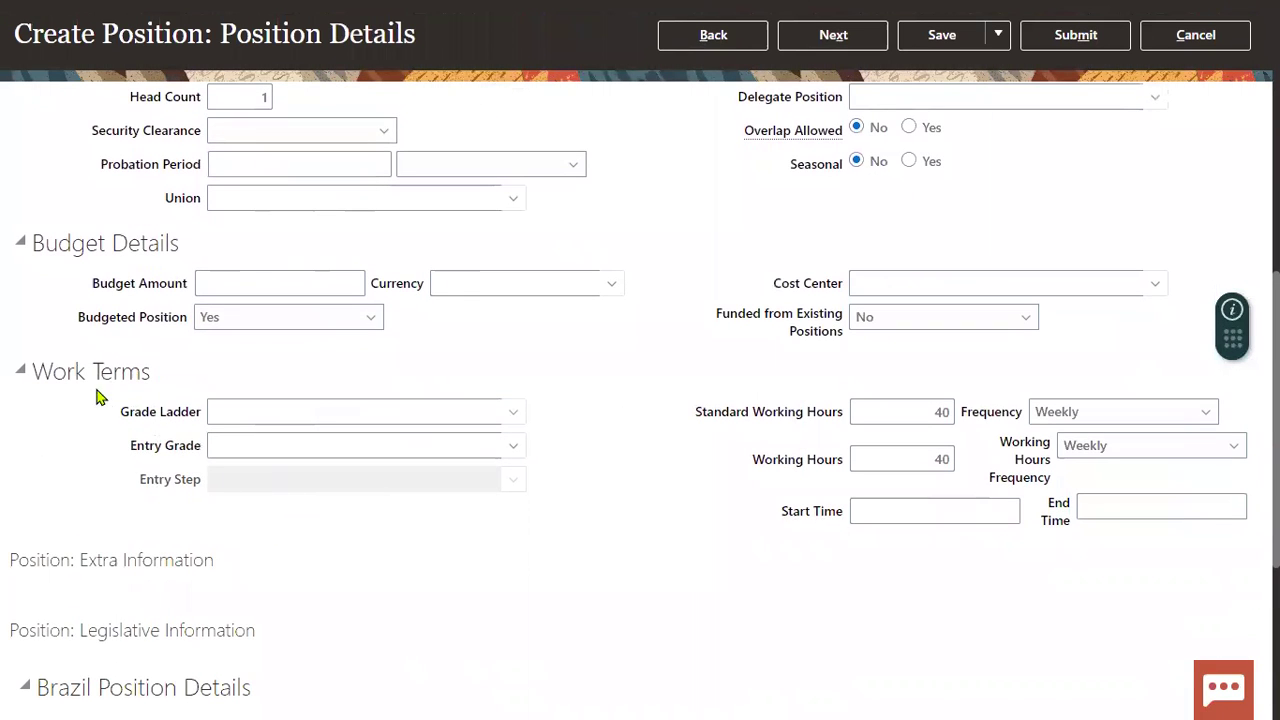
{"action": "scroll", "coordinate": [517, 546], "scroll_direction": "up", "scroll_amount": 7}
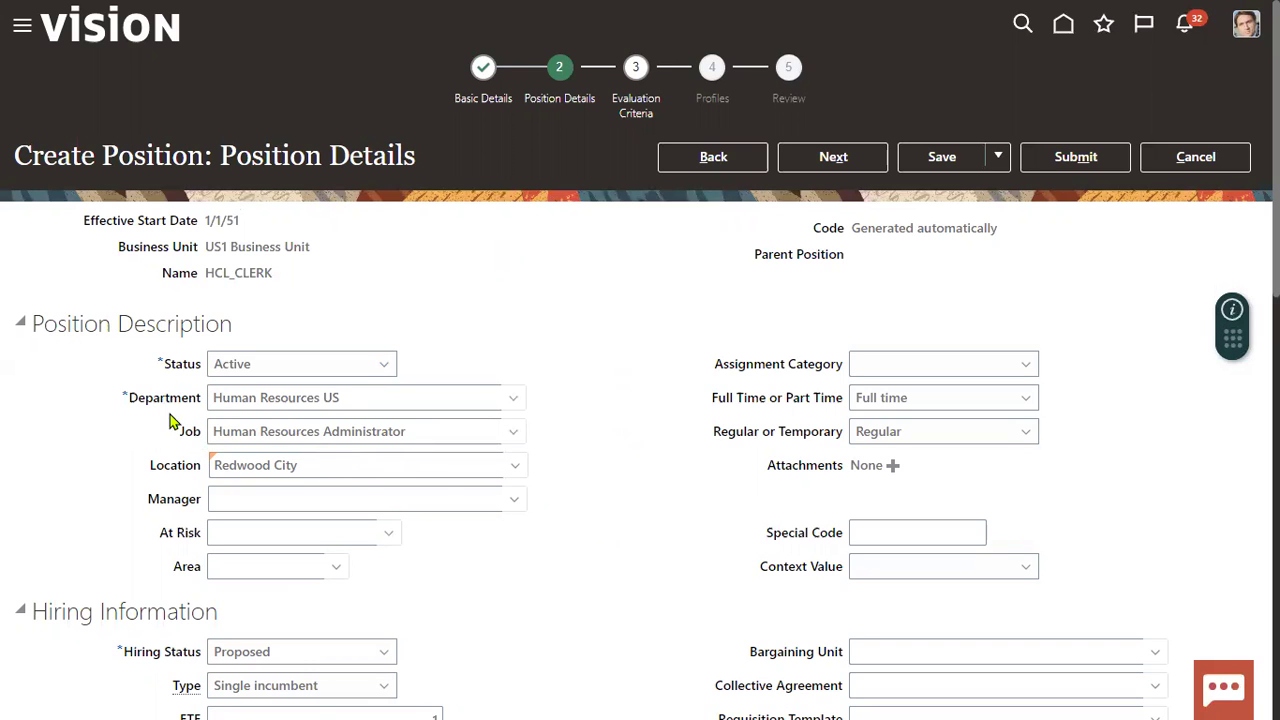
{"action": "scroll", "coordinate": [180, 508], "scroll_direction": "down", "scroll_amount": 1}
{"action": "scroll", "coordinate": [183, 508], "scroll_direction": "down", "scroll_amount": 3}
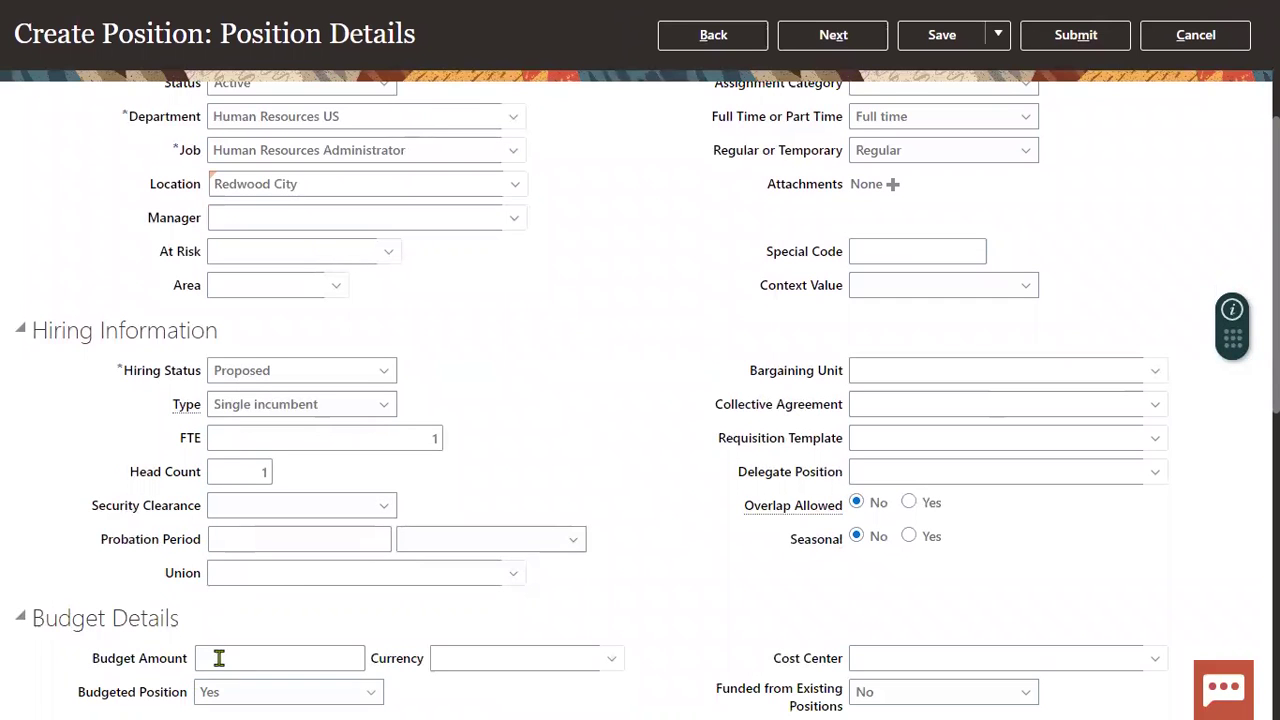
{"action": "scroll", "coordinate": [568, 640], "scroll_direction": "down", "scroll_amount": 4}
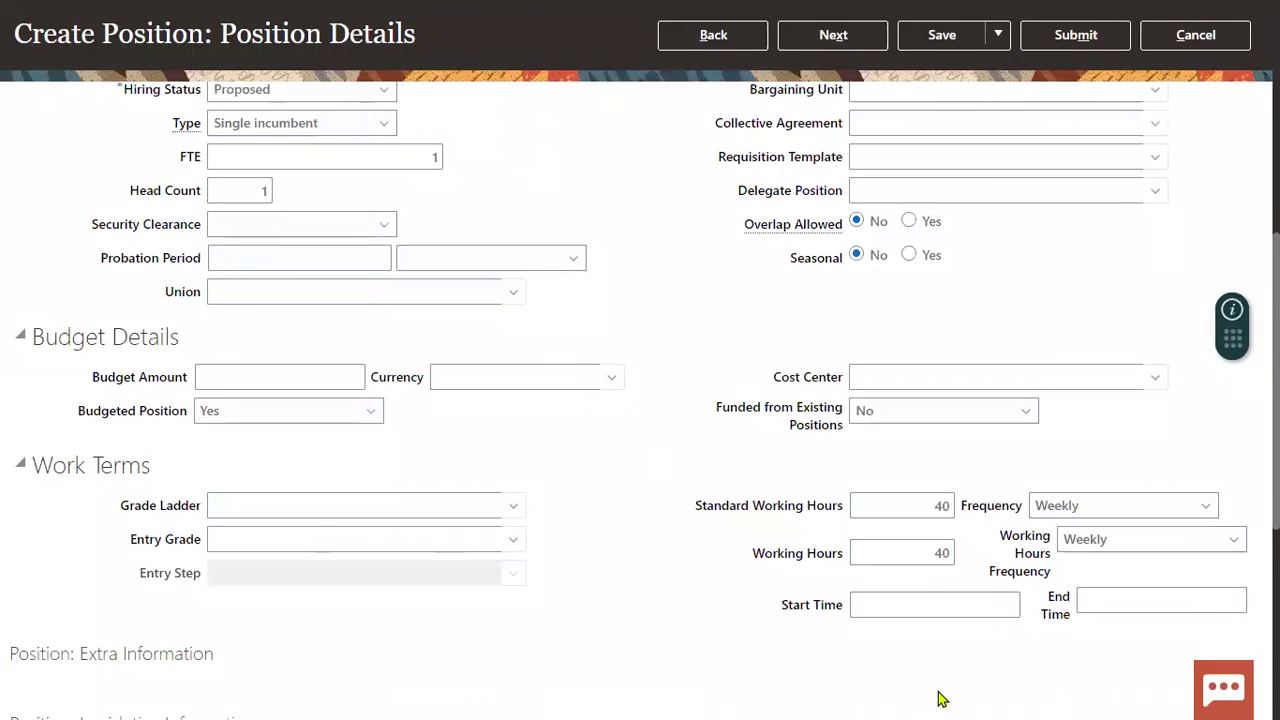
{"action": "scroll", "coordinate": [714, 423], "scroll_direction": "up", "scroll_amount": 10}
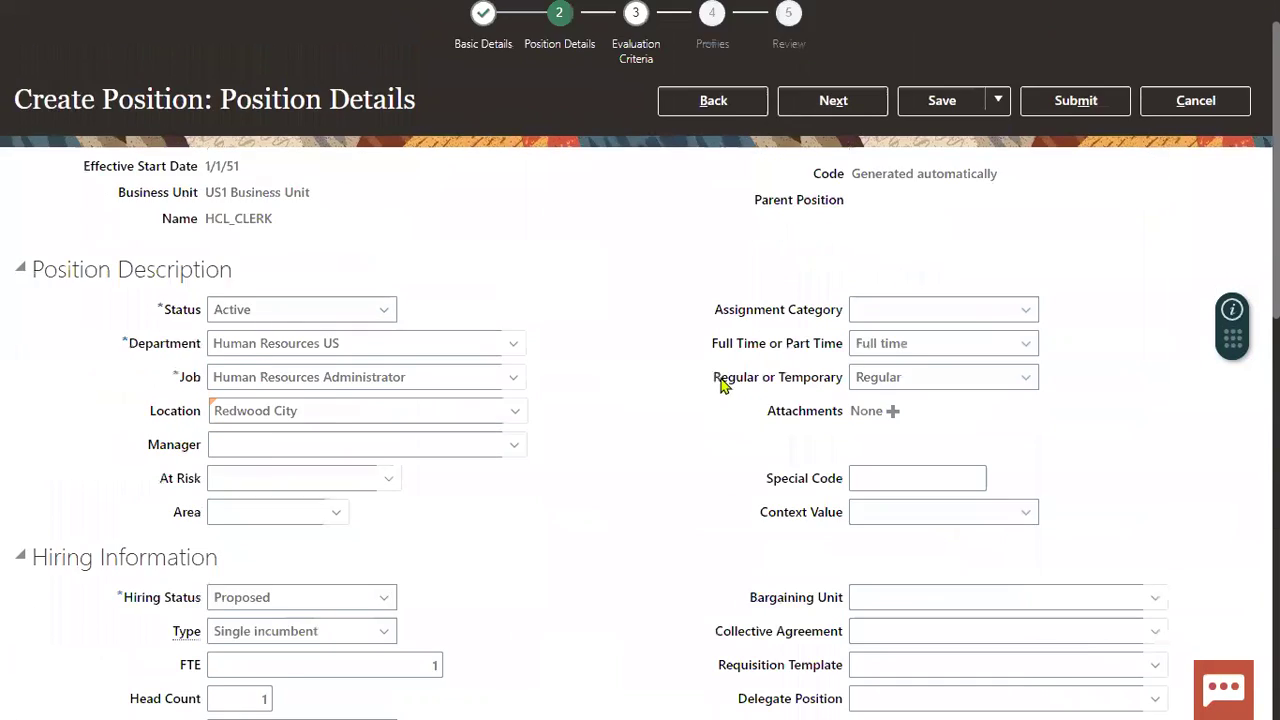
- Submit the HCL_CLERK position and return to the setup task list
{"action": "left_click", "coordinate": [1068, 160]}
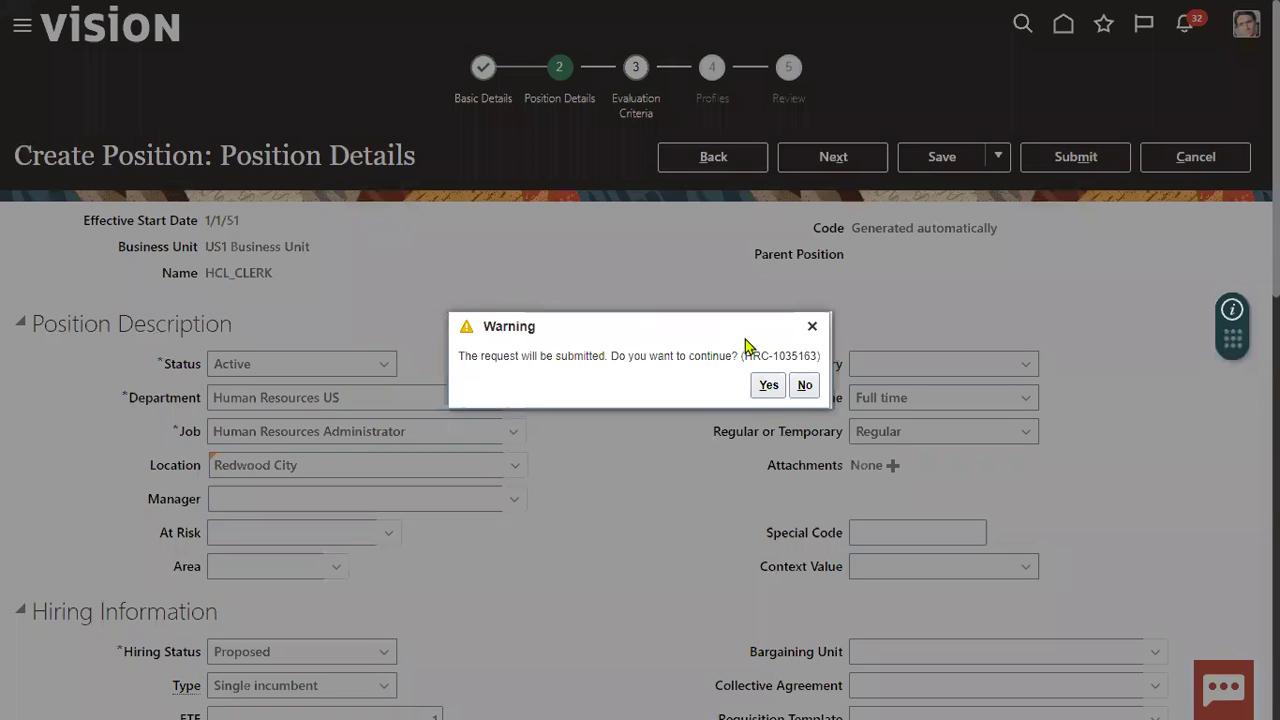
{"action": "left_click", "coordinate": [768, 386]}
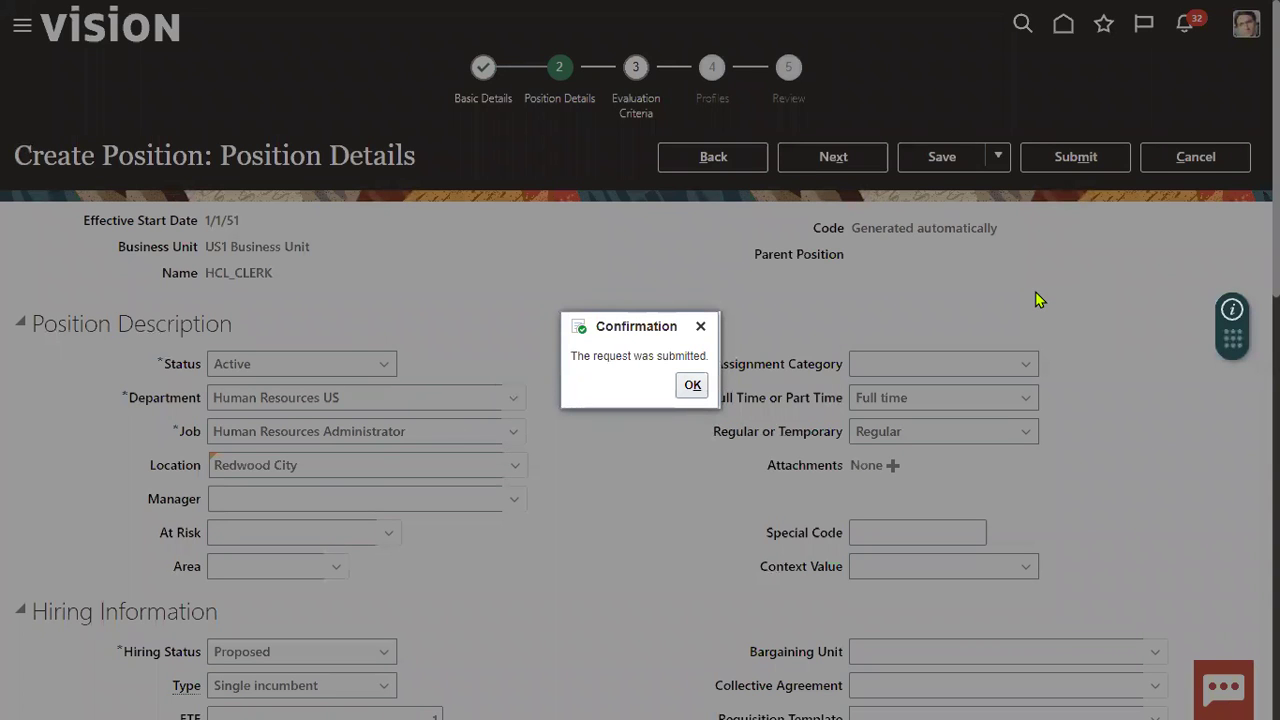
{"action": "left_click", "coordinate": [690, 386]}
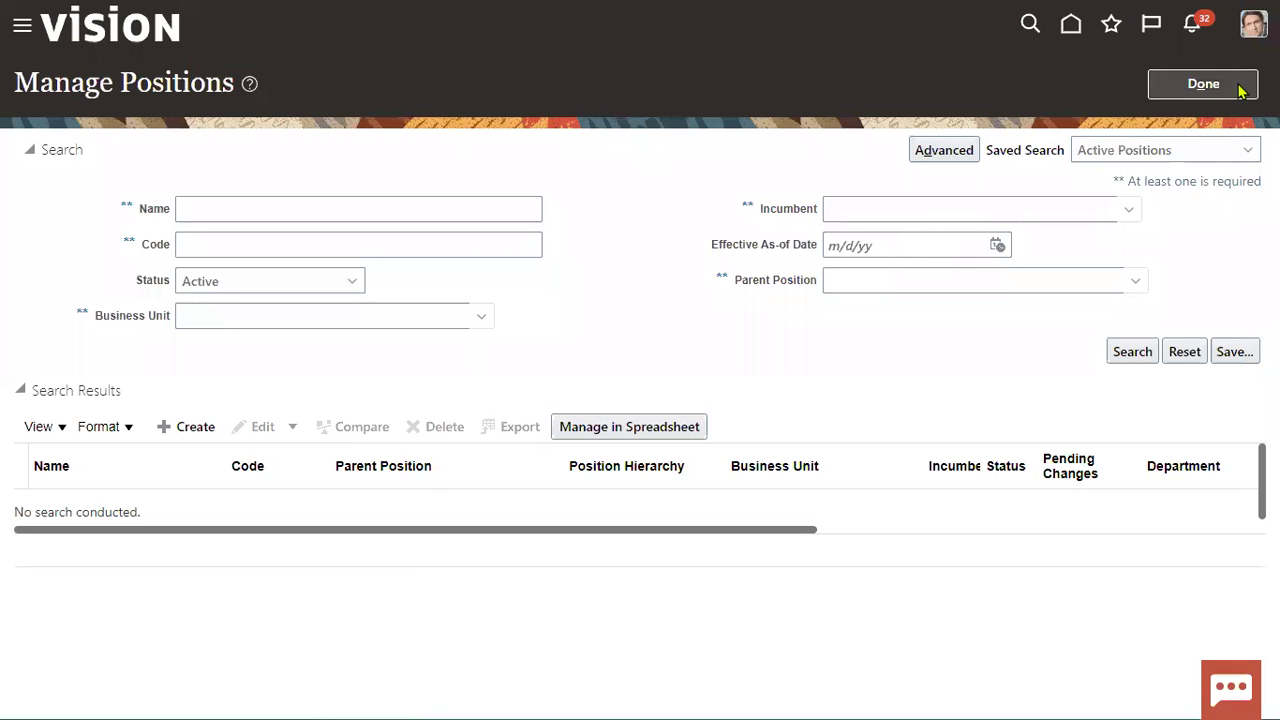
{"action": "left_click", "coordinate": [1238, 87]}
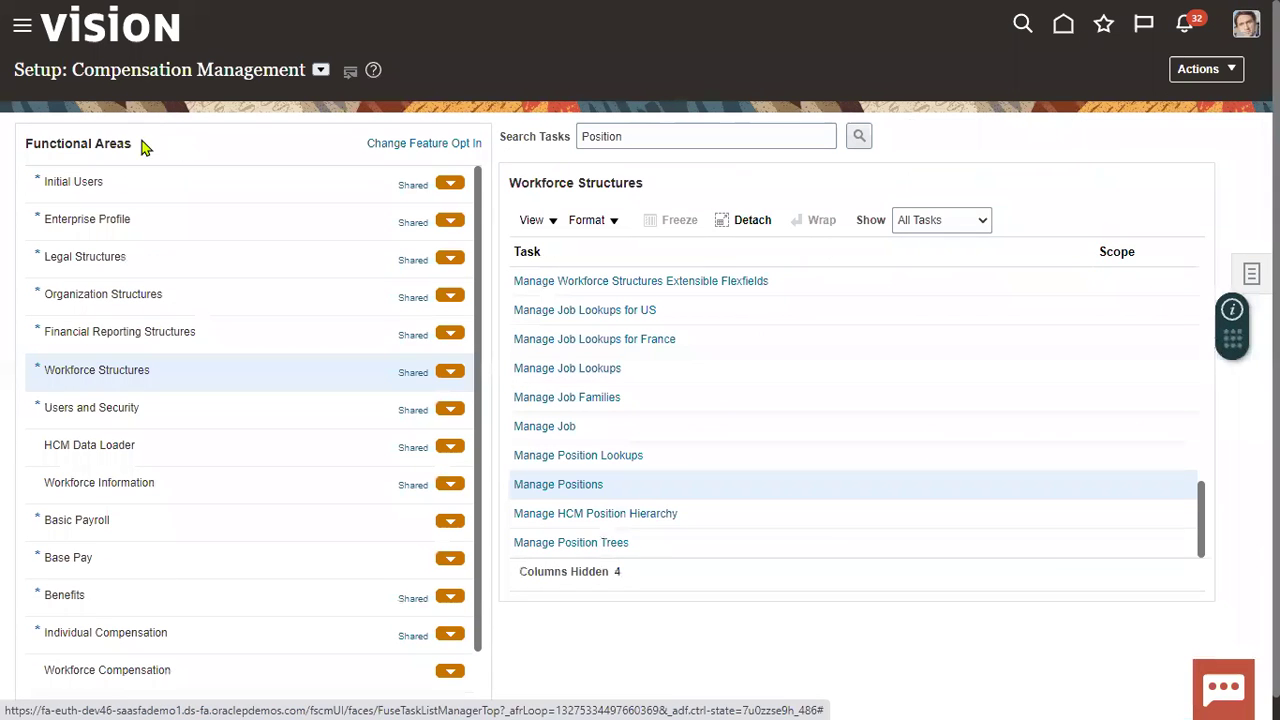
- Search the setup tasks for "enterprise" and open Manage Enterprise HCM Information
{"action": "double_click", "coordinate": [590, 136]}
{"action": "type", "text": "enterprise"}
{"action": "key", "text": "Return"}
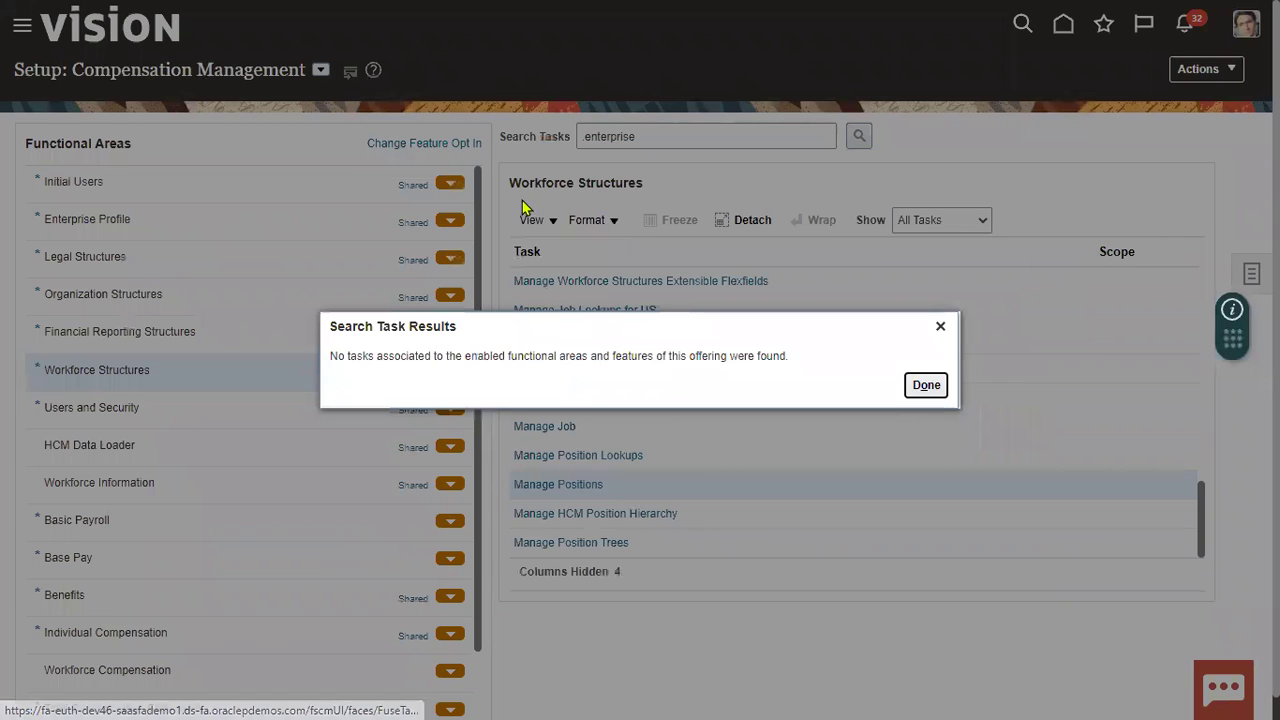
{"action": "left_click", "coordinate": [590, 140]}
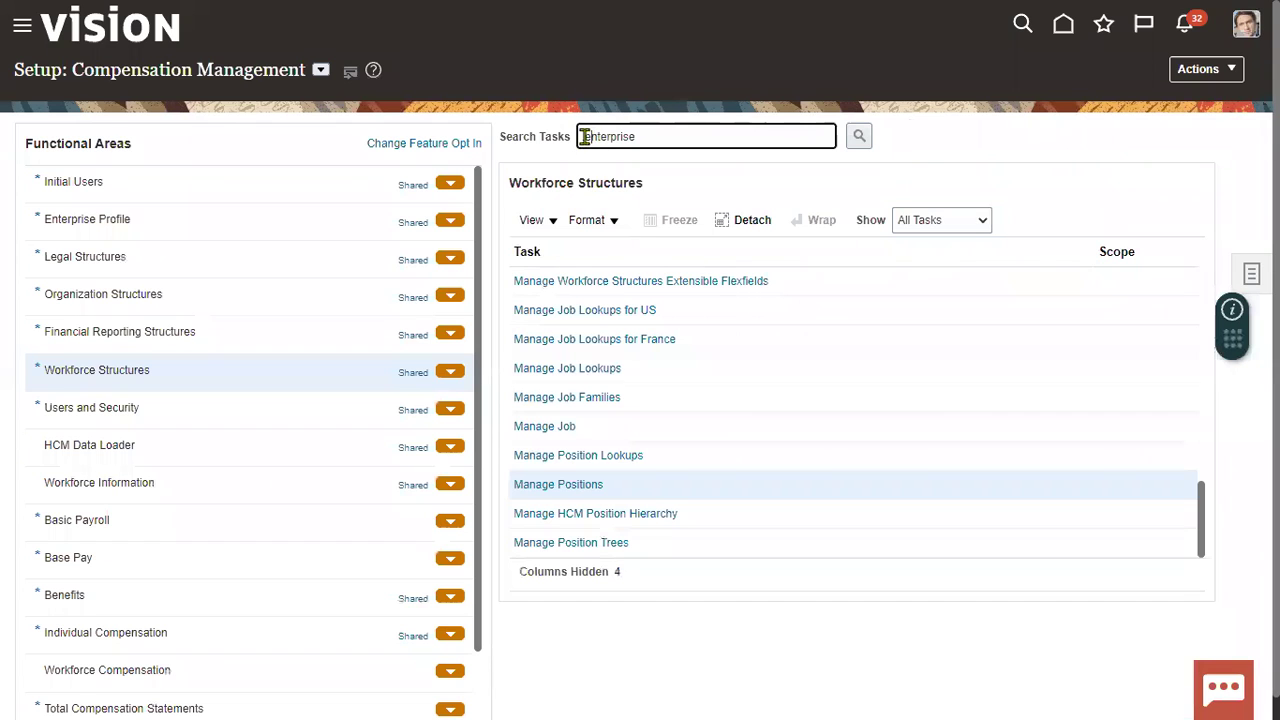
{"action": "key", "text": "Return"}
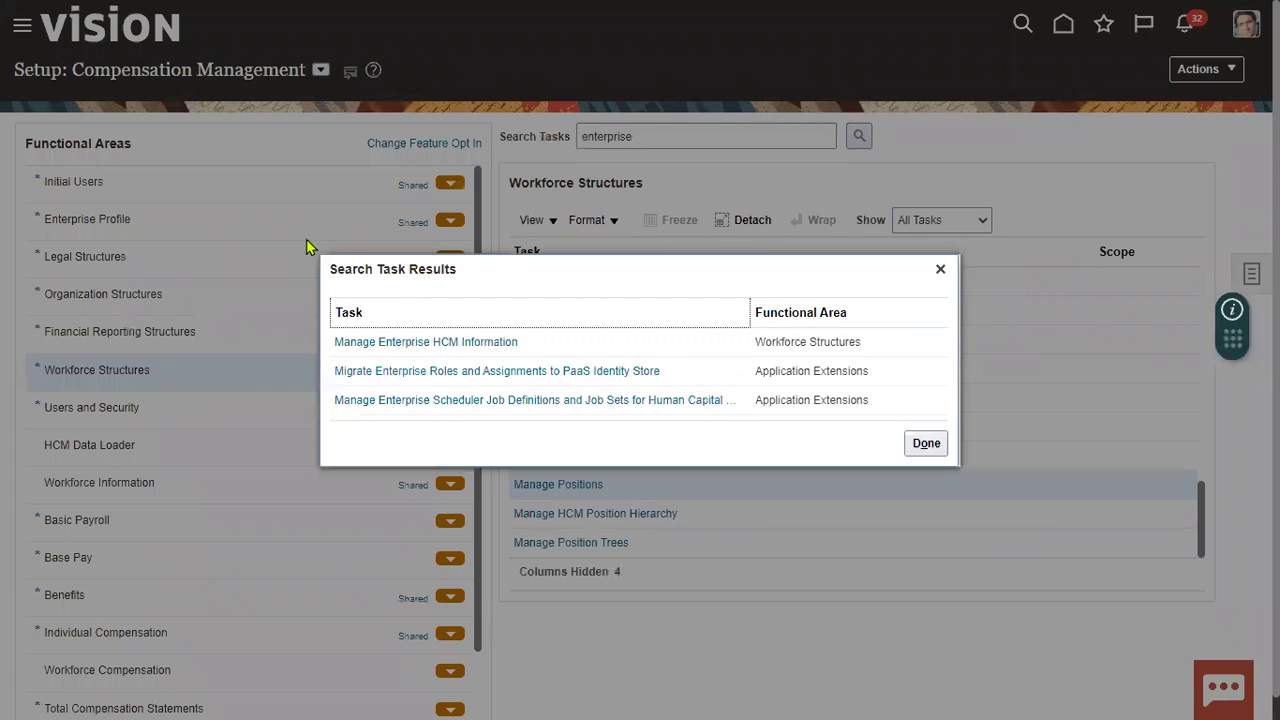
{"action": "left_click", "coordinate": [474, 352]}
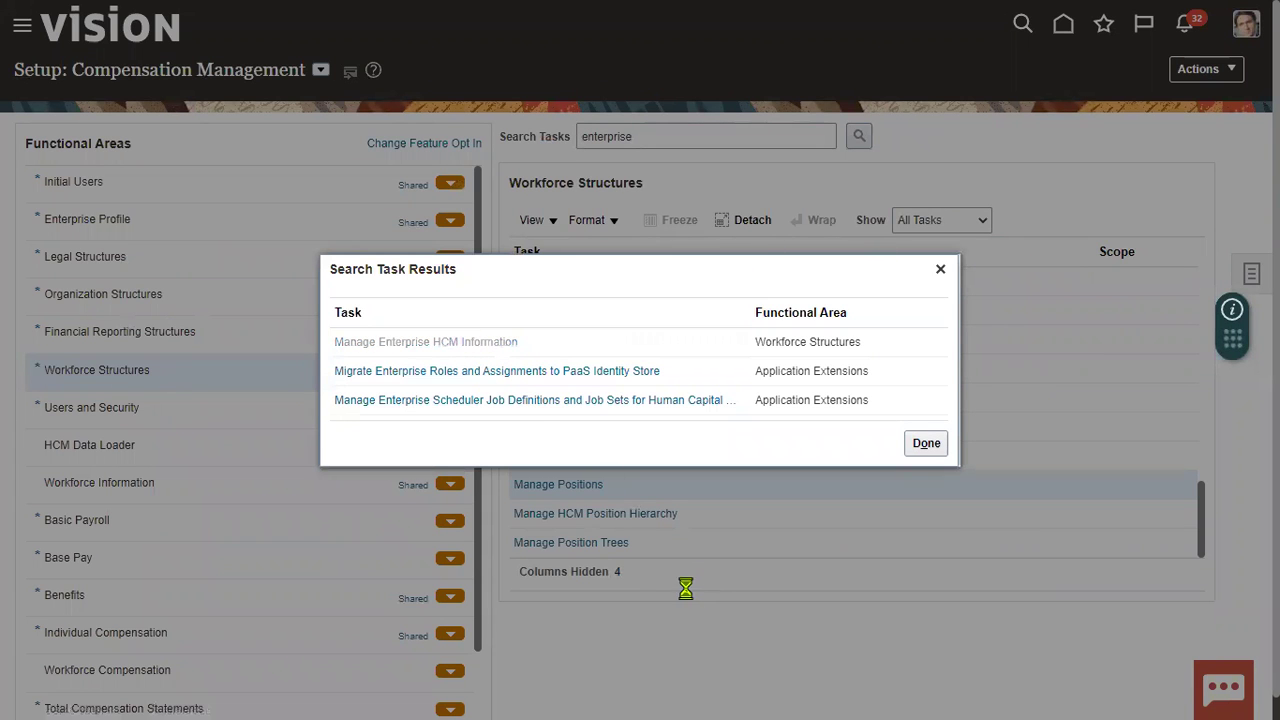
{"action": "left_click", "coordinate": [637, 281]}
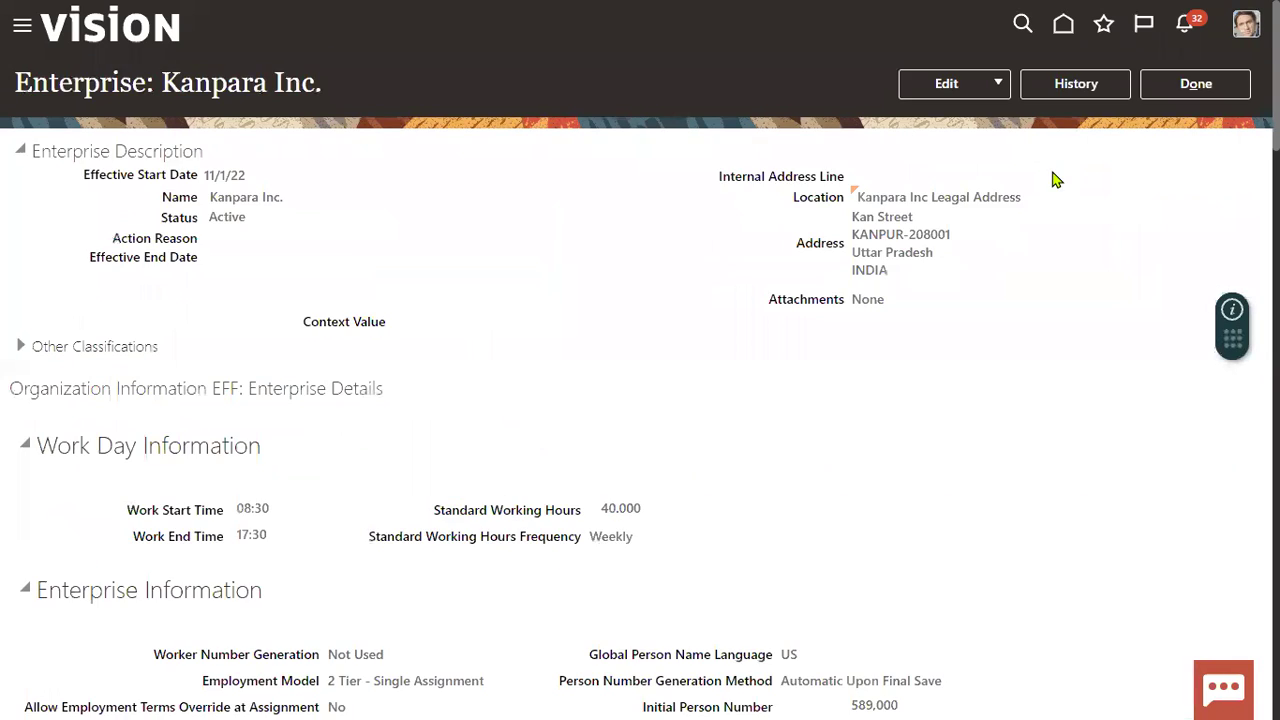
- Look through the Kanpara Inc. enterprise details and examine the Position Synchronization Configuration section
{"action": "scroll", "coordinate": [497, 390], "scroll_direction": "down", "scroll_amount": 10}
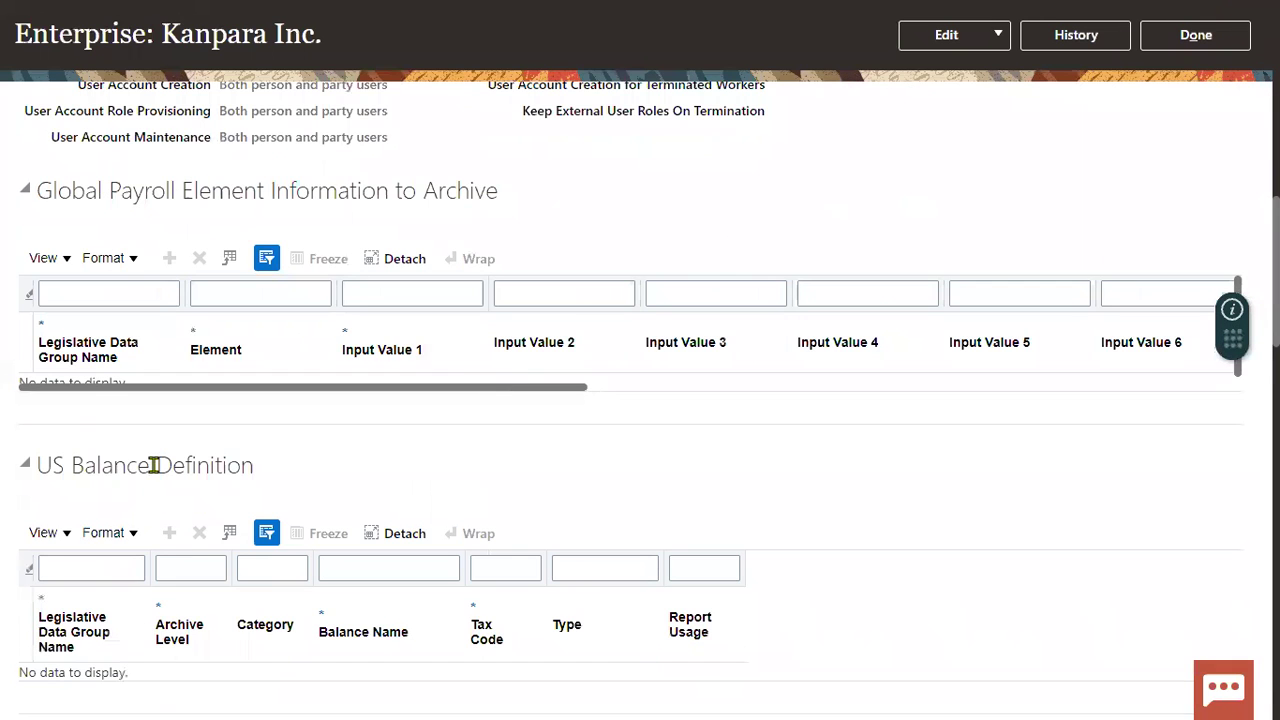
{"action": "scroll", "coordinate": [151, 463], "scroll_direction": "up", "scroll_amount": 3}
{"action": "scroll", "coordinate": [192, 385], "scroll_direction": "up", "scroll_amount": 5}
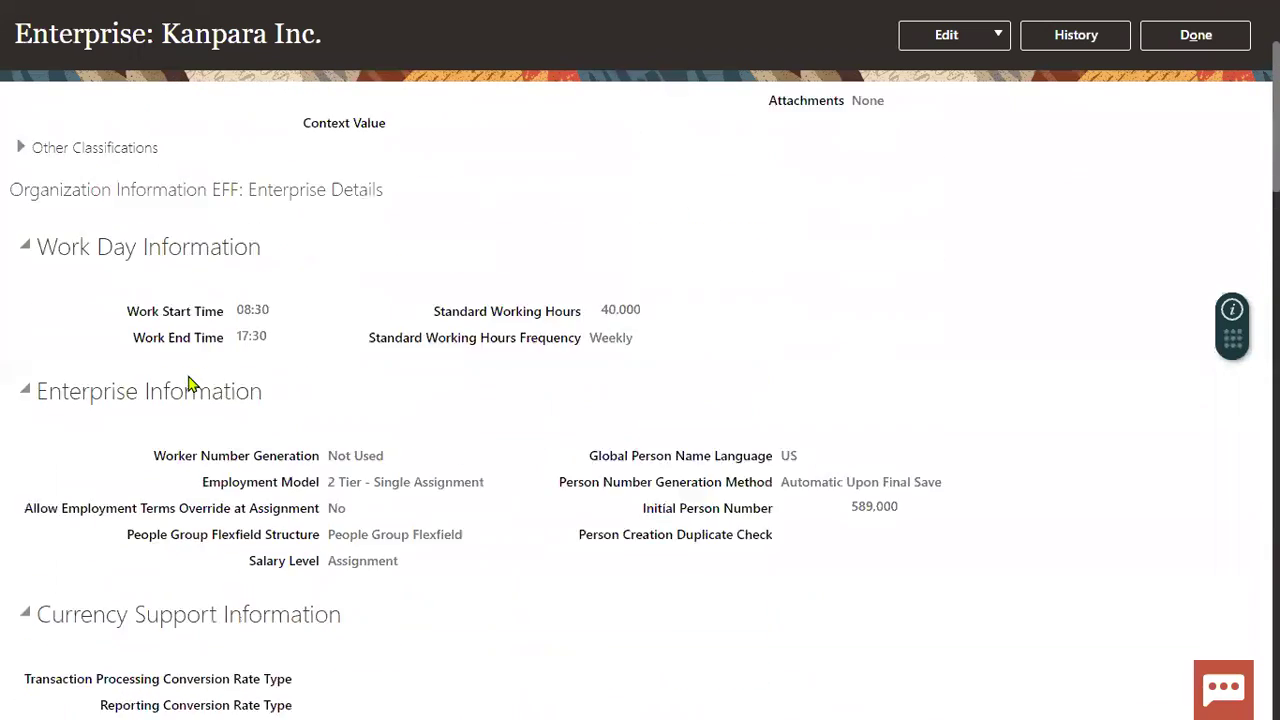
{"action": "scroll", "coordinate": [190, 382], "scroll_direction": "down", "scroll_amount": 1}
{"action": "scroll", "coordinate": [190, 375], "scroll_direction": "up", "scroll_amount": 3}
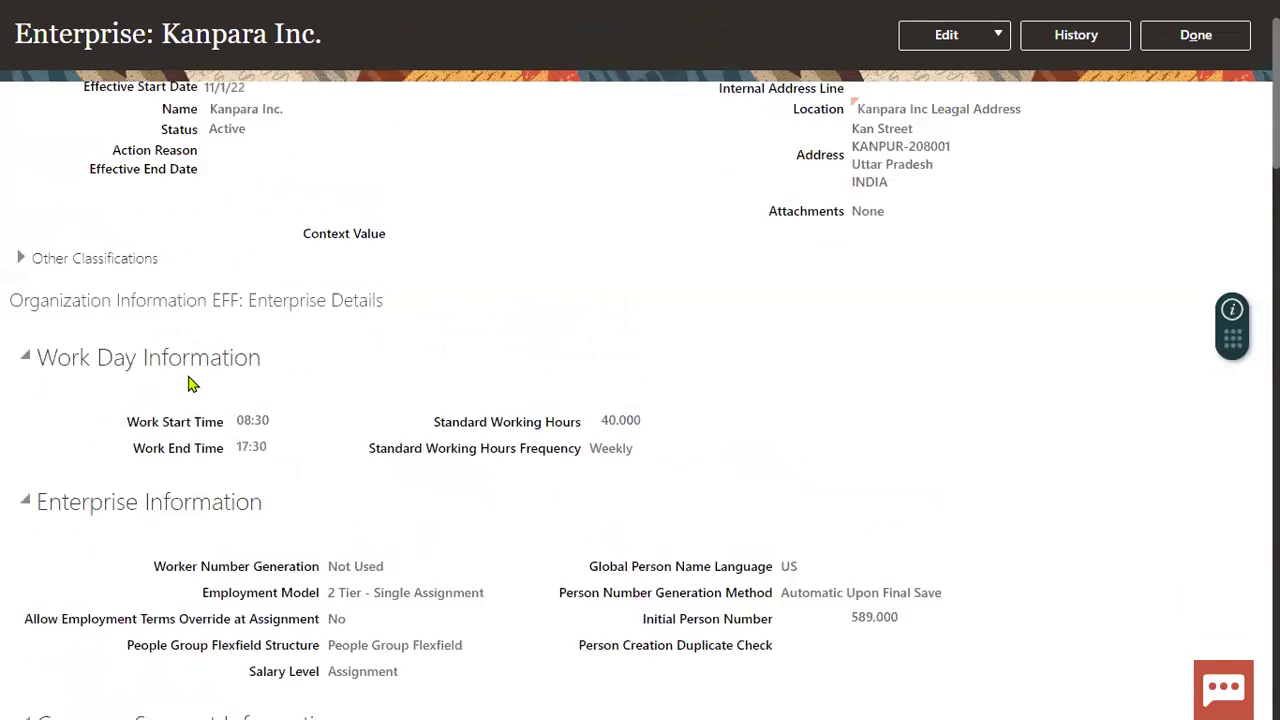
{"action": "scroll", "coordinate": [188, 378], "scroll_direction": "down", "scroll_amount": 6}
{"action": "scroll", "coordinate": [190, 383], "scroll_direction": "down", "scroll_amount": 6}
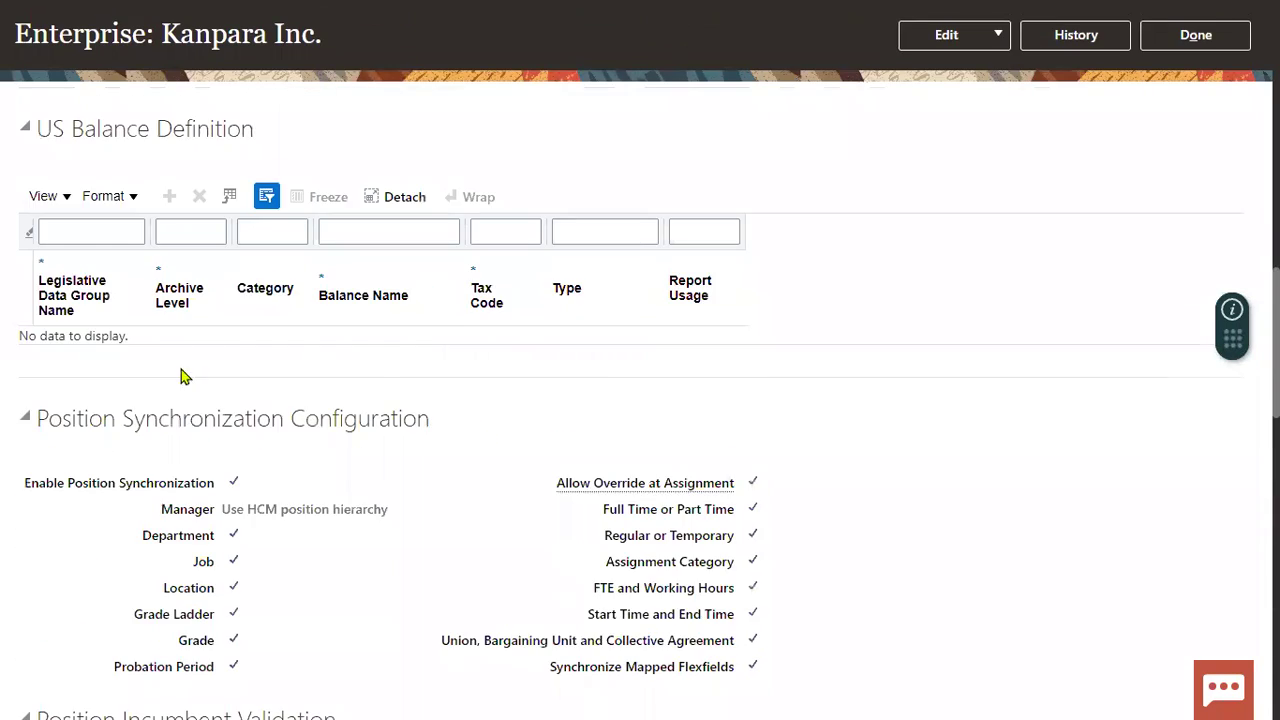
{"action": "scroll", "coordinate": [192, 385], "scroll_direction": "down", "scroll_amount": 1}
{"action": "left_click_drag", "start_coordinate": [37, 286], "coordinate": [427, 290]}
{"action": "left_click", "coordinate": [50, 287]}
{"action": "left_click_drag", "start_coordinate": [38, 286], "coordinate": [117, 286]}
{"action": "scroll", "coordinate": [429, 449], "scroll_direction": "down", "scroll_amount": 2}
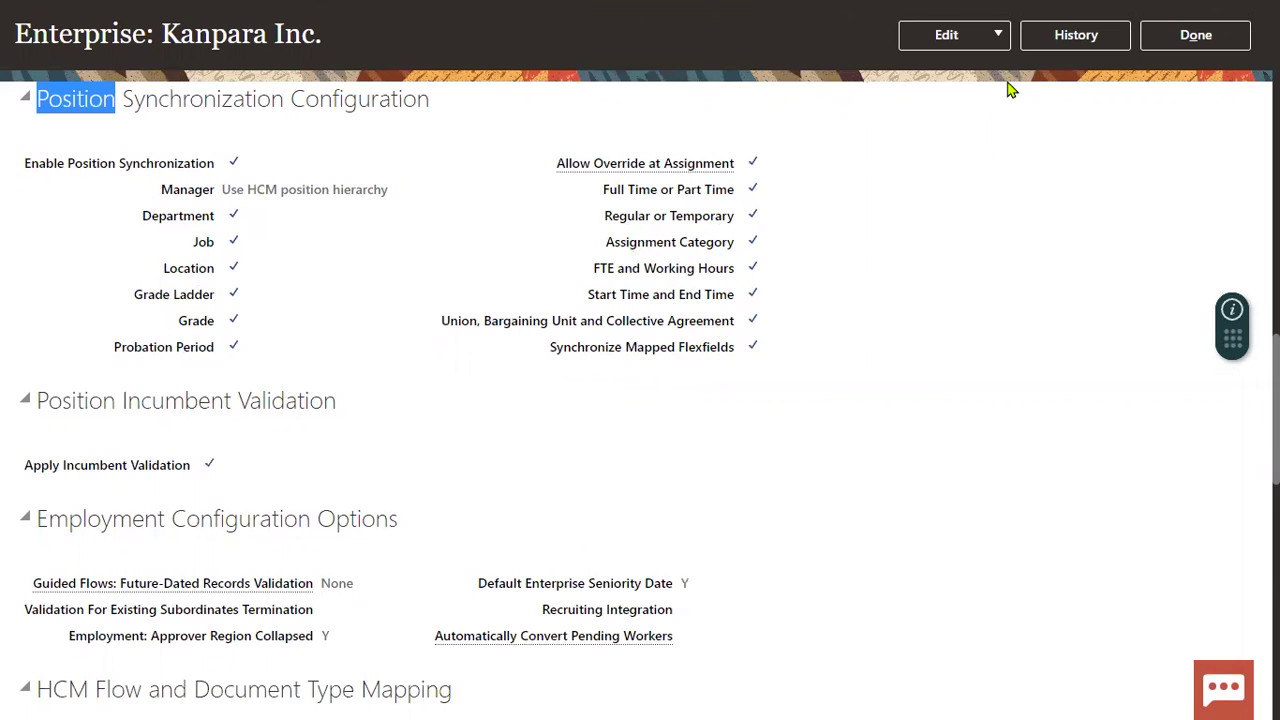
- Try deselecting Location in the Position Synchronization Configuration of the Kanpara Inc. enterprise, and discard the unsaved edit
{"action": "left_click", "coordinate": [990, 42]}
{"action": "left_click", "coordinate": [966, 99]}
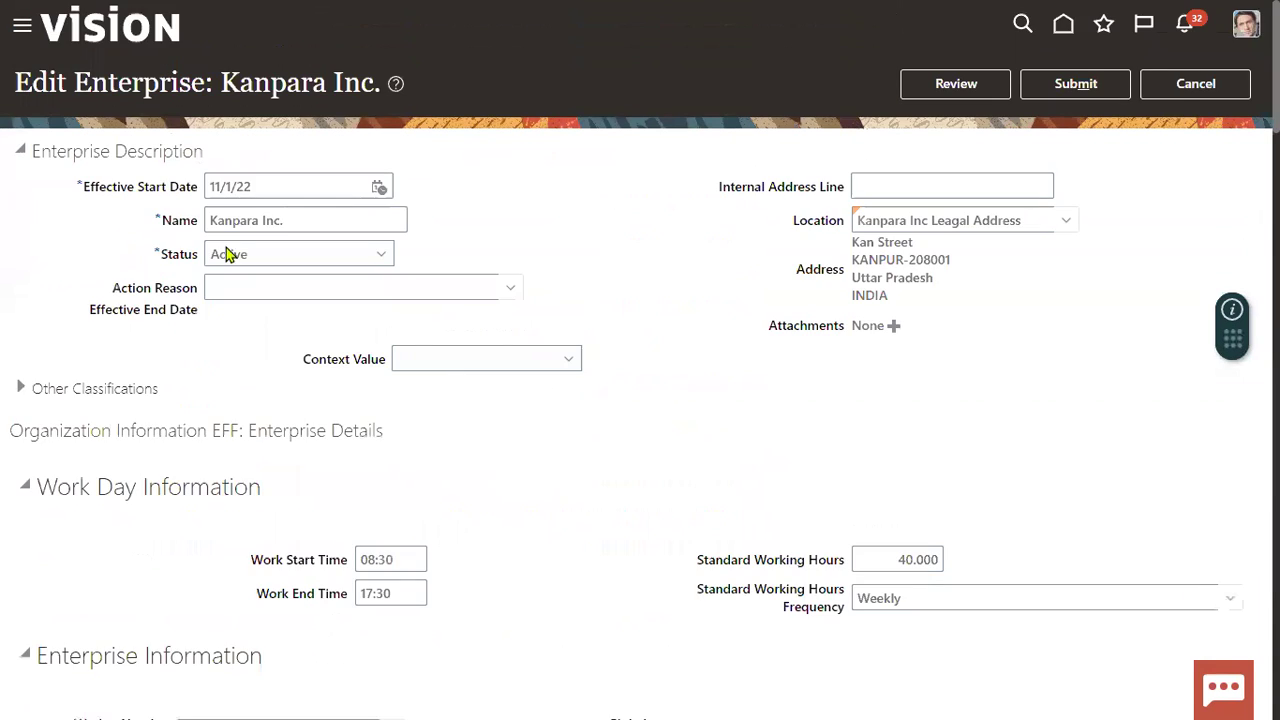
{"action": "scroll", "coordinate": [322, 410], "scroll_direction": "down", "scroll_amount": 3}
{"action": "scroll", "coordinate": [322, 410], "scroll_direction": "down", "scroll_amount": 15}
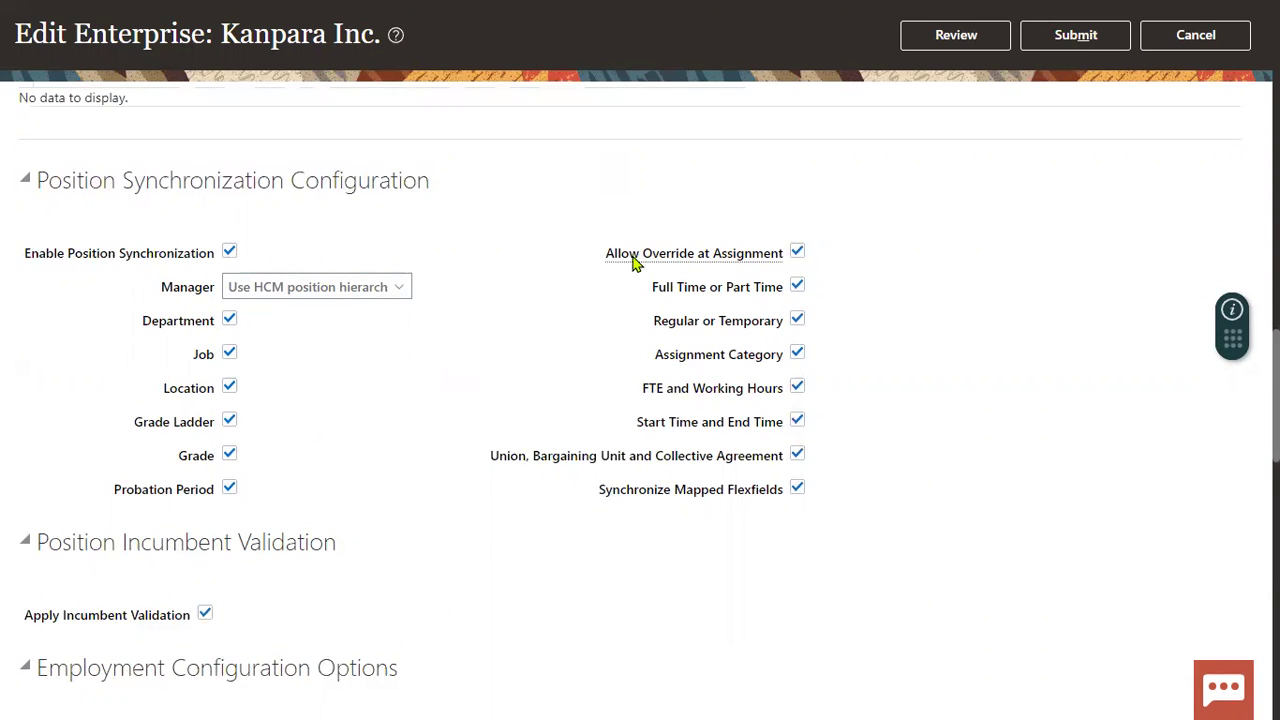
{"action": "mouse_move", "coordinate": [621, 262]}
{"action": "left_click", "coordinate": [232, 392]}
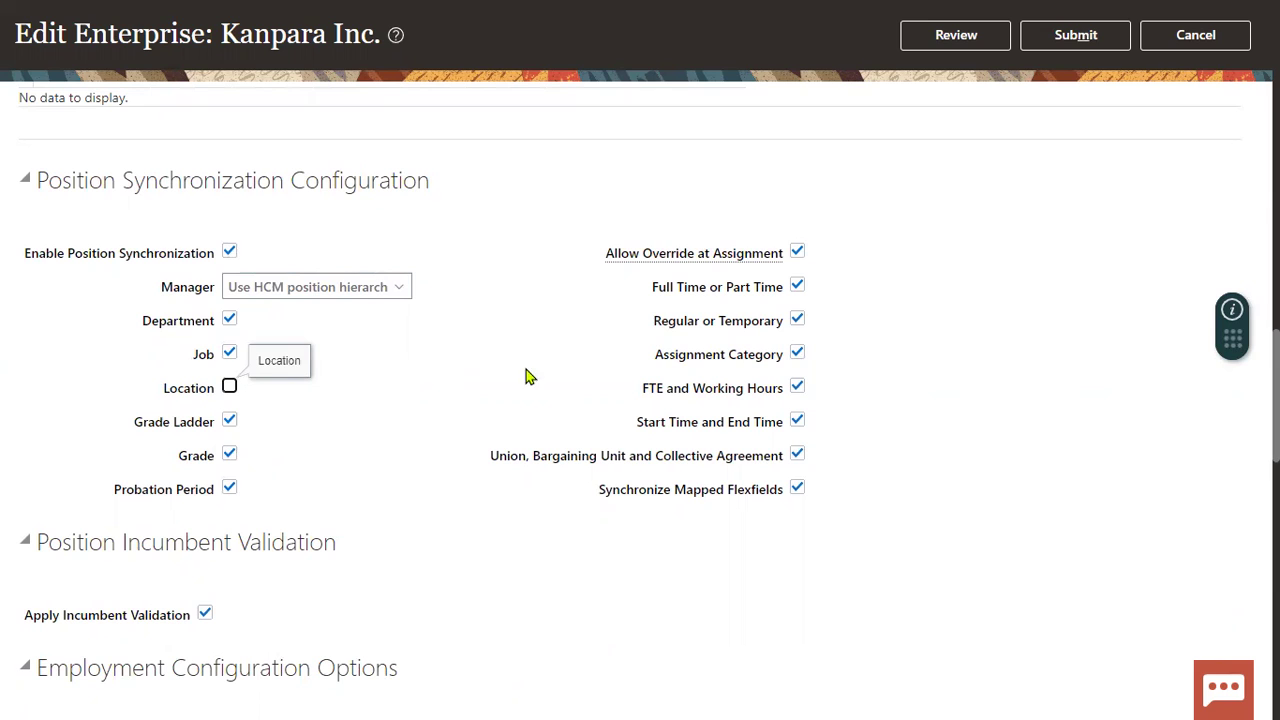
{"action": "left_click", "coordinate": [1195, 35]}
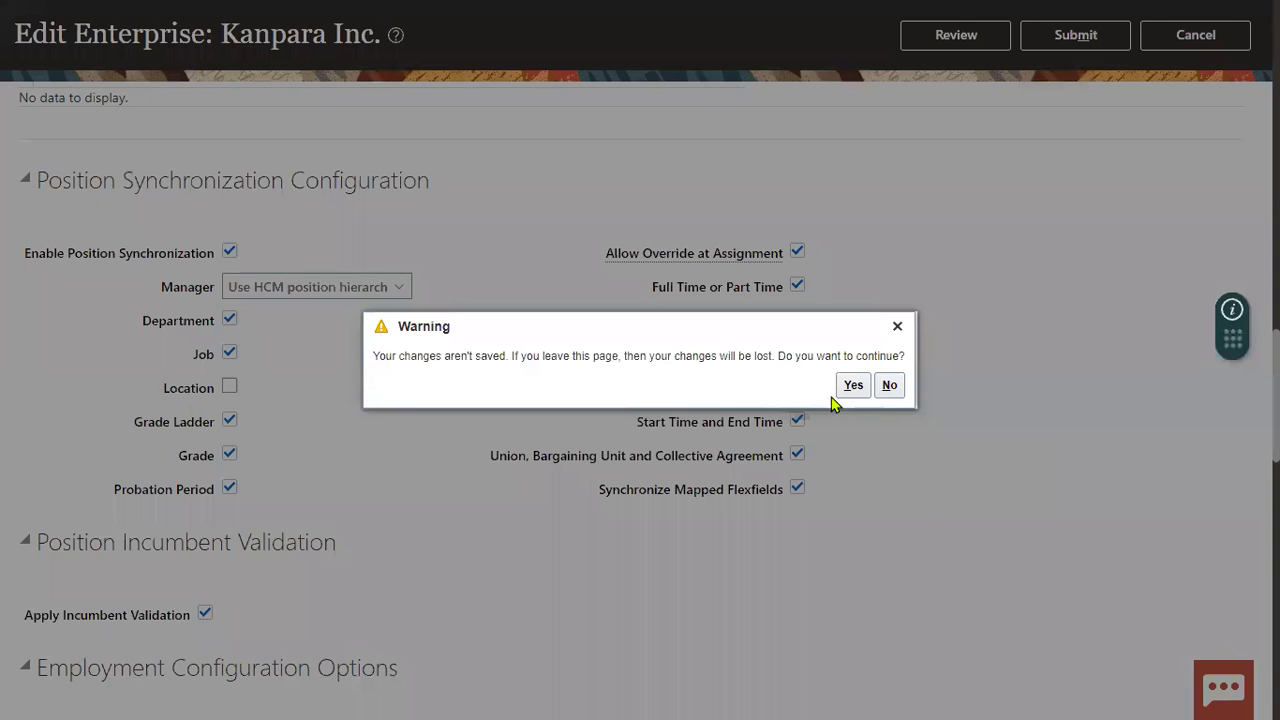
{"action": "left_click", "coordinate": [853, 385]}
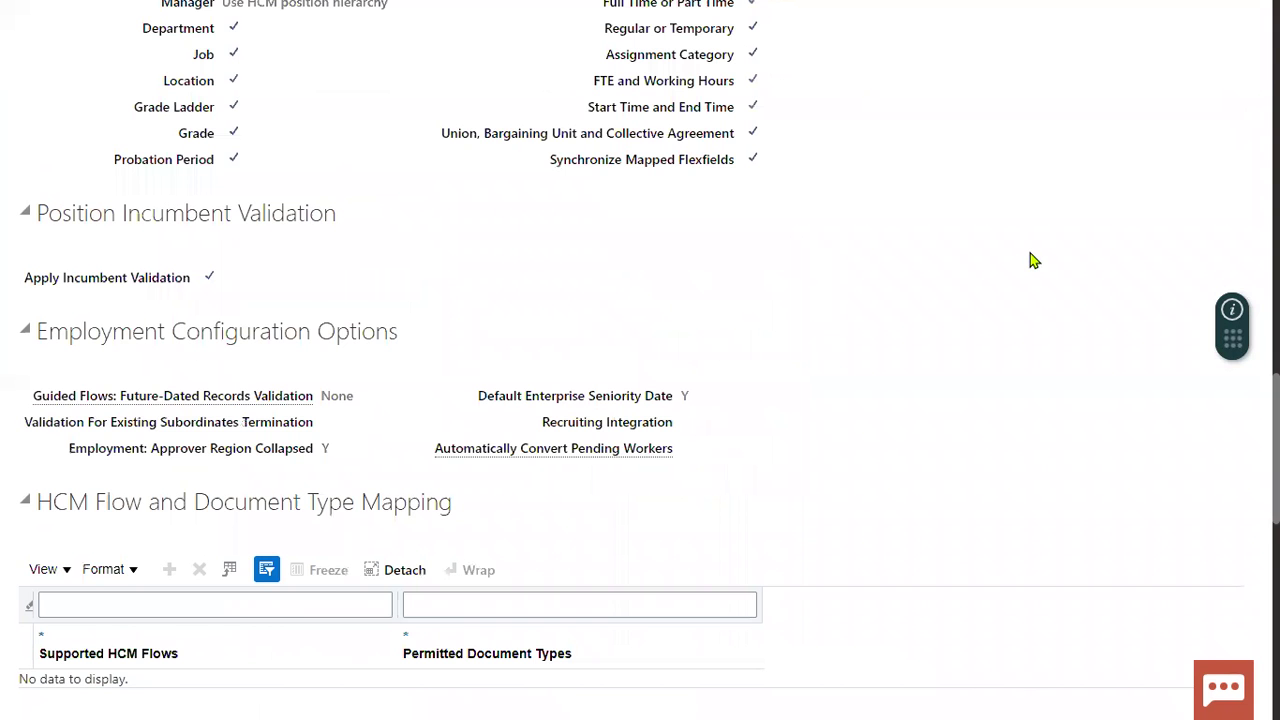
- Close the enterprise details and search the setup tasks for "legal entity", choosing Manage Legal Entity HCM Information
{"action": "scroll", "coordinate": [1006, 376], "scroll_direction": "up", "scroll_amount": 10}
{"action": "left_click", "coordinate": [1195, 82]}
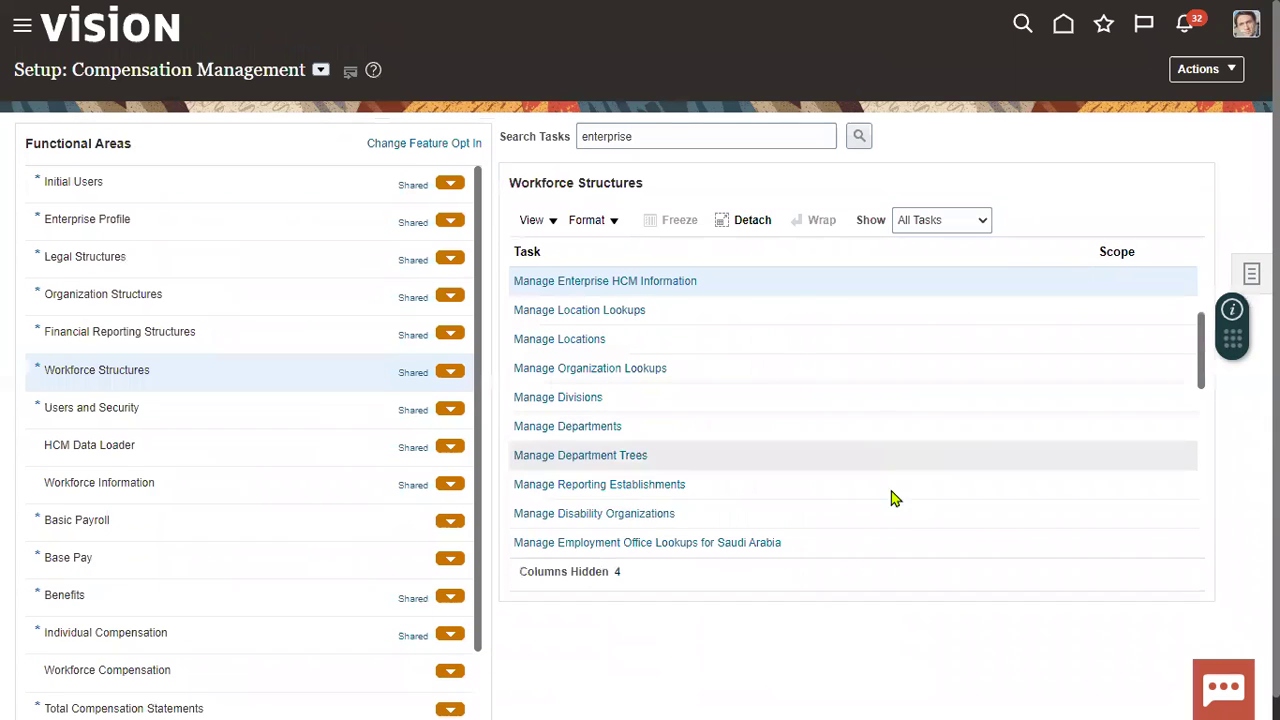
{"action": "double_click", "coordinate": [677, 142]}
{"action": "type", "text": "legal entity"}
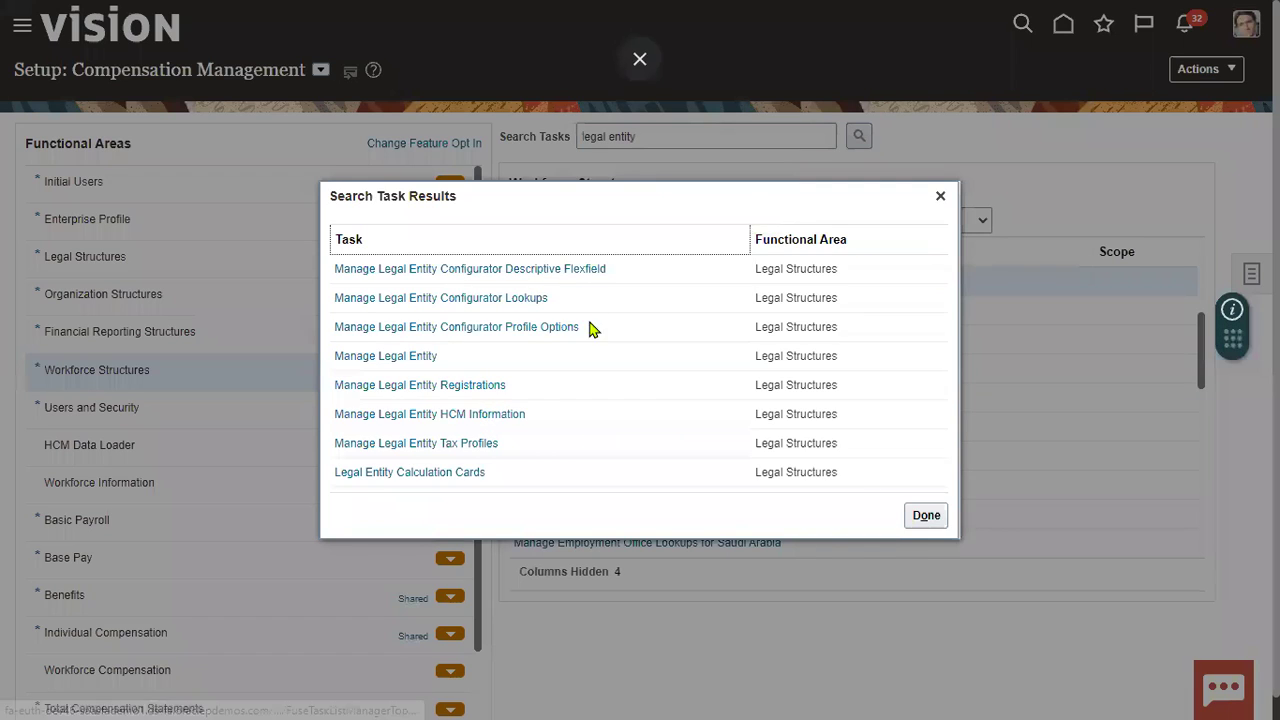
{"action": "left_click", "coordinate": [440, 415]}
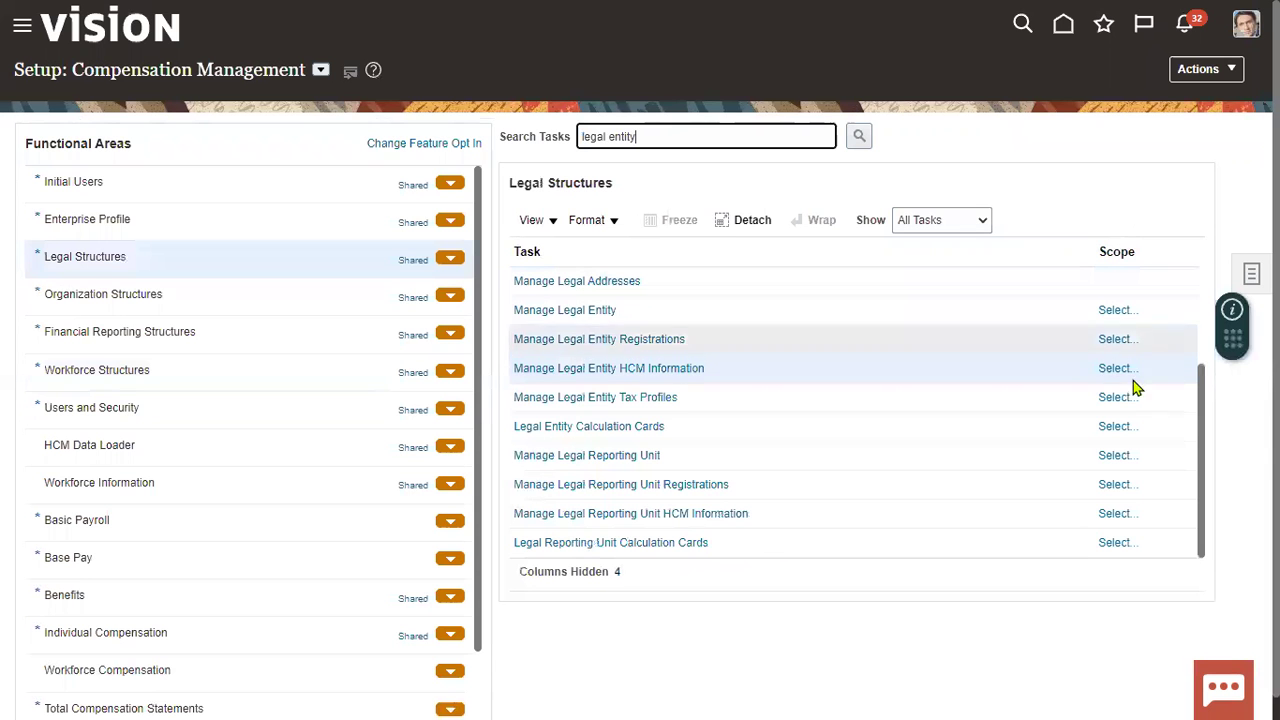
- Set the Manage Legal Entity HCM Information scope to Select and Add a legal entity, and go to the task
{"action": "left_click", "coordinate": [1118, 369]}
{"action": "left_click", "coordinate": [612, 399]}
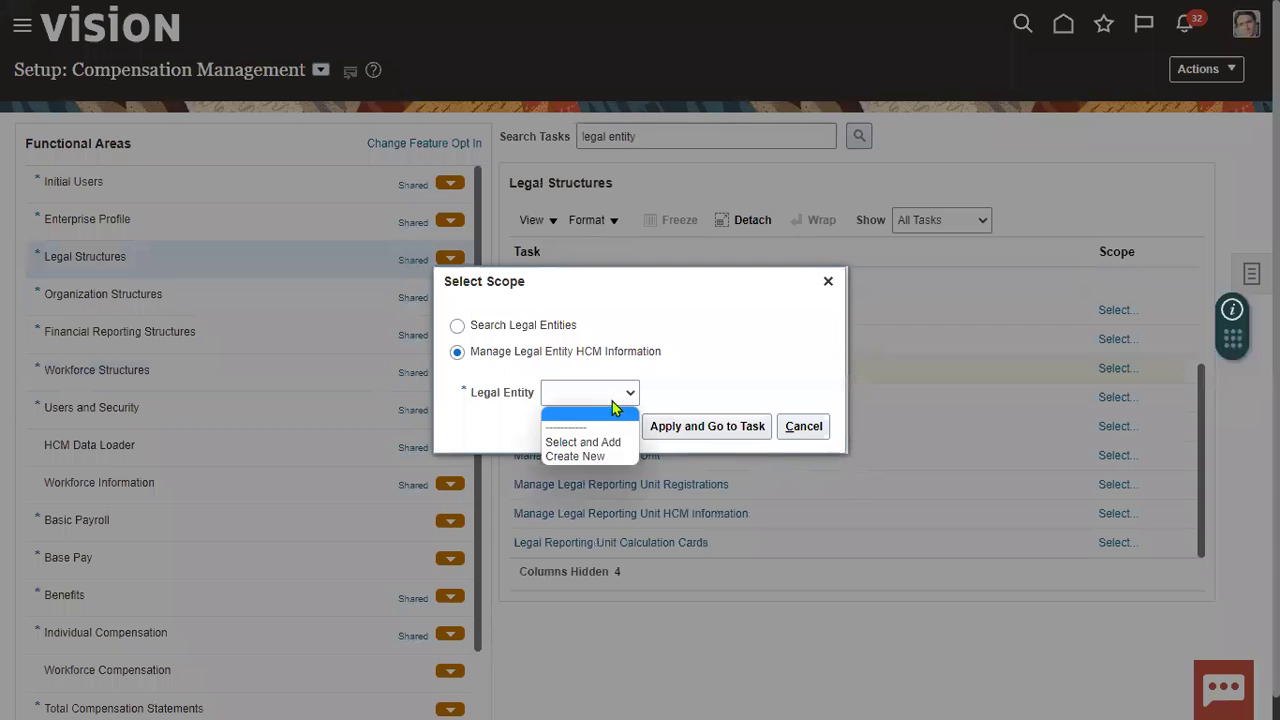
{"action": "left_click", "coordinate": [571, 440]}
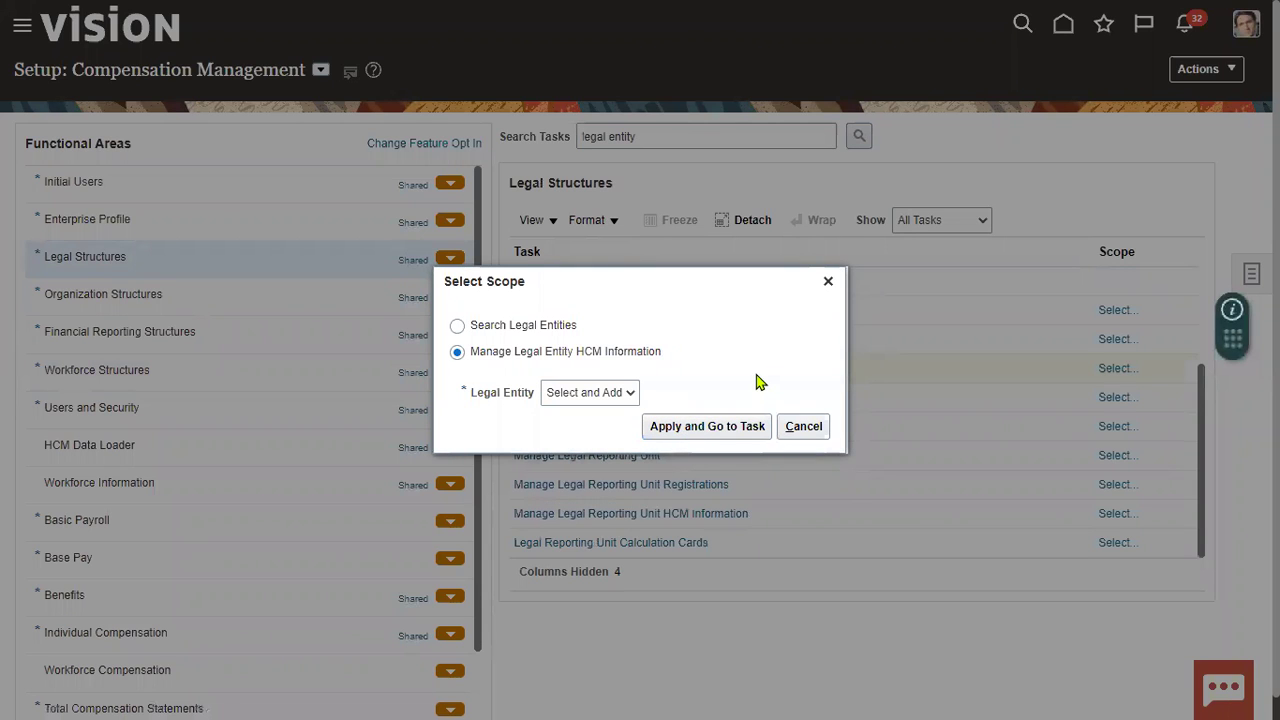
{"action": "left_click", "coordinate": [717, 426]}
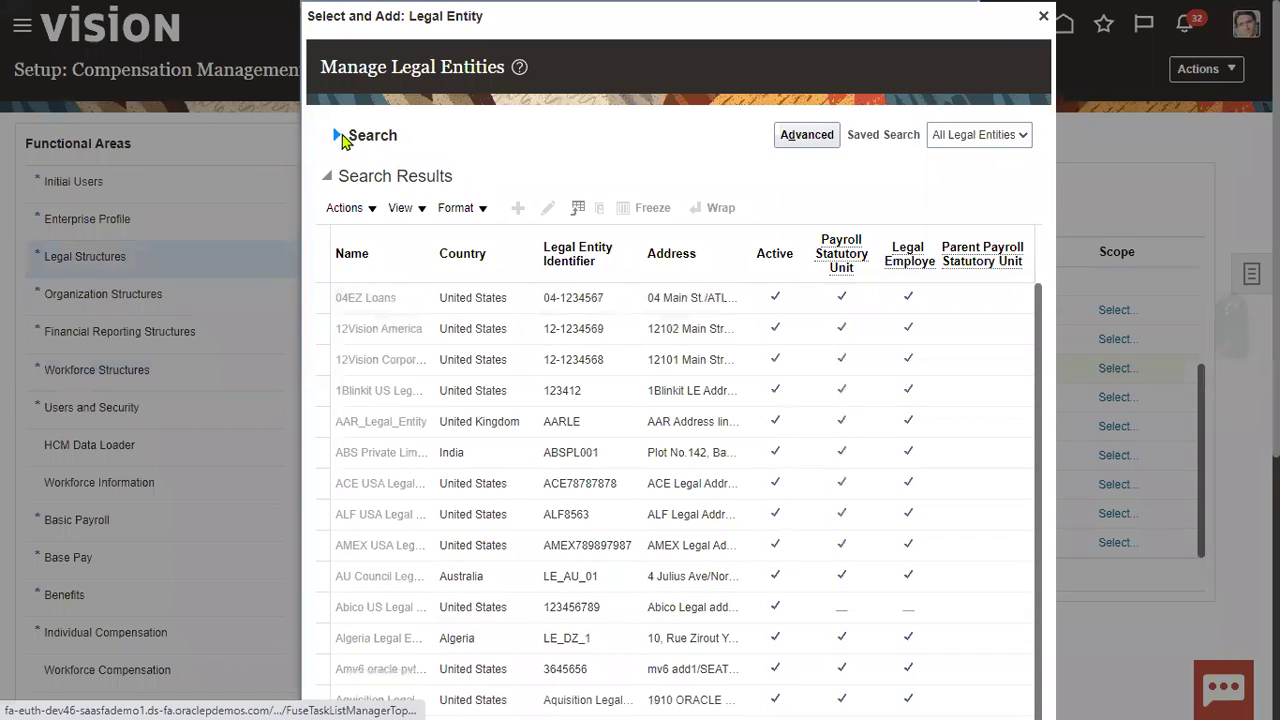
- Search the legal entities for "US1" and save US1 Legal Entity as the selected scope
{"action": "left_click", "coordinate": [342, 140]}
{"action": "left_click", "coordinate": [451, 168]}
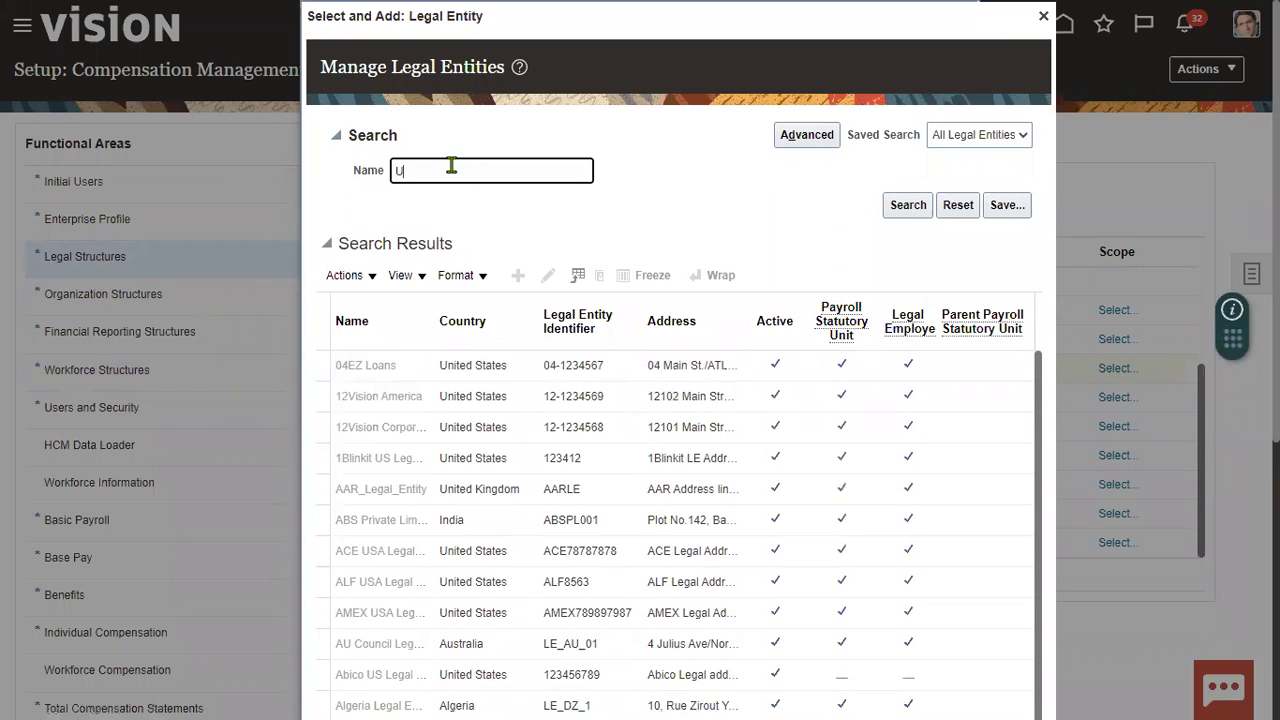
{"action": "type", "text": "US1"}
{"action": "left_click", "coordinate": [906, 205]}
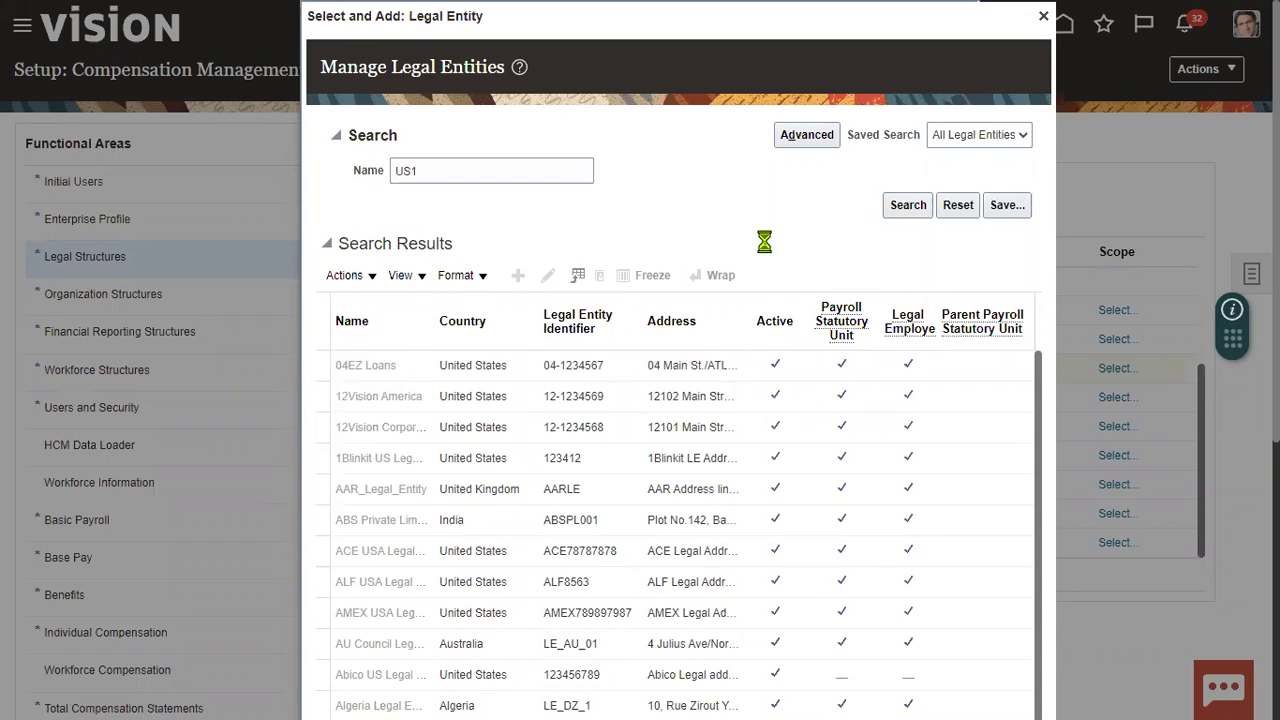
{"action": "left_click", "coordinate": [703, 463]}
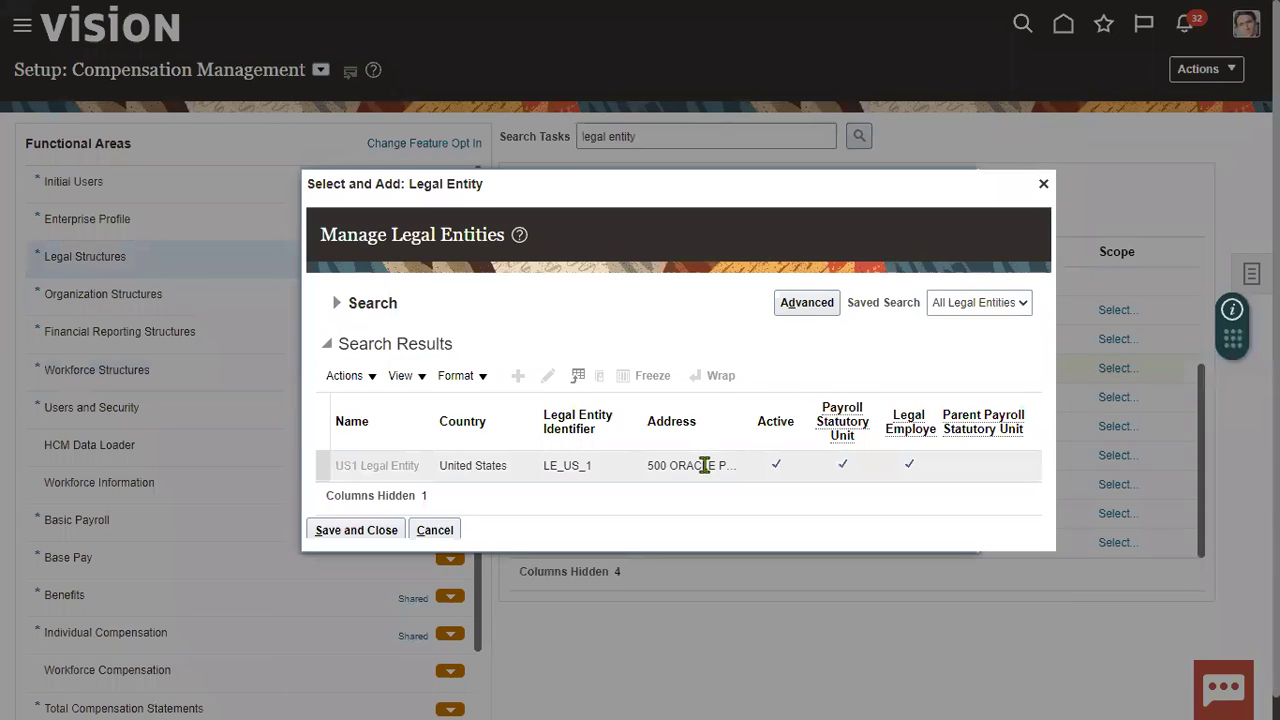
{"action": "left_click", "coordinate": [376, 530]}
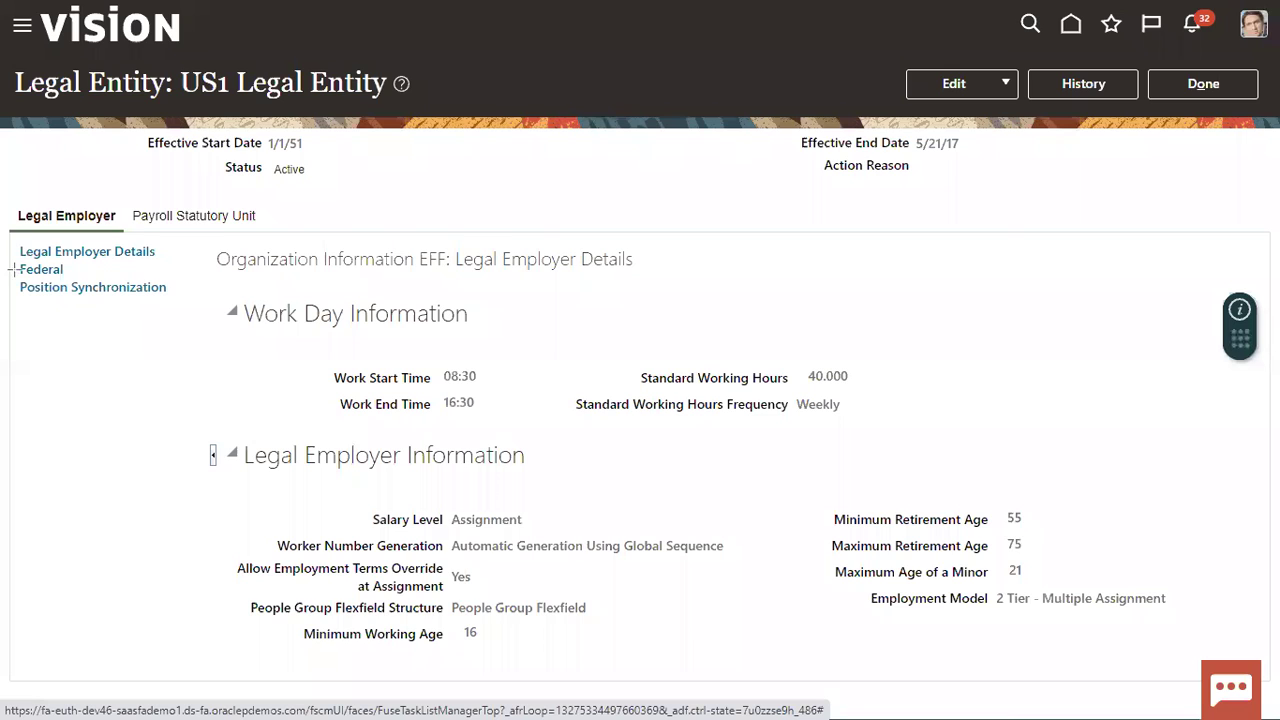
- Open the legal employer's Position Synchronization details and examine the Enable Position Synchronization setting
{"action": "left_click_drag", "start_coordinate": [14, 279], "coordinate": [177, 301]}
{"action": "left_click", "coordinate": [107, 287]}
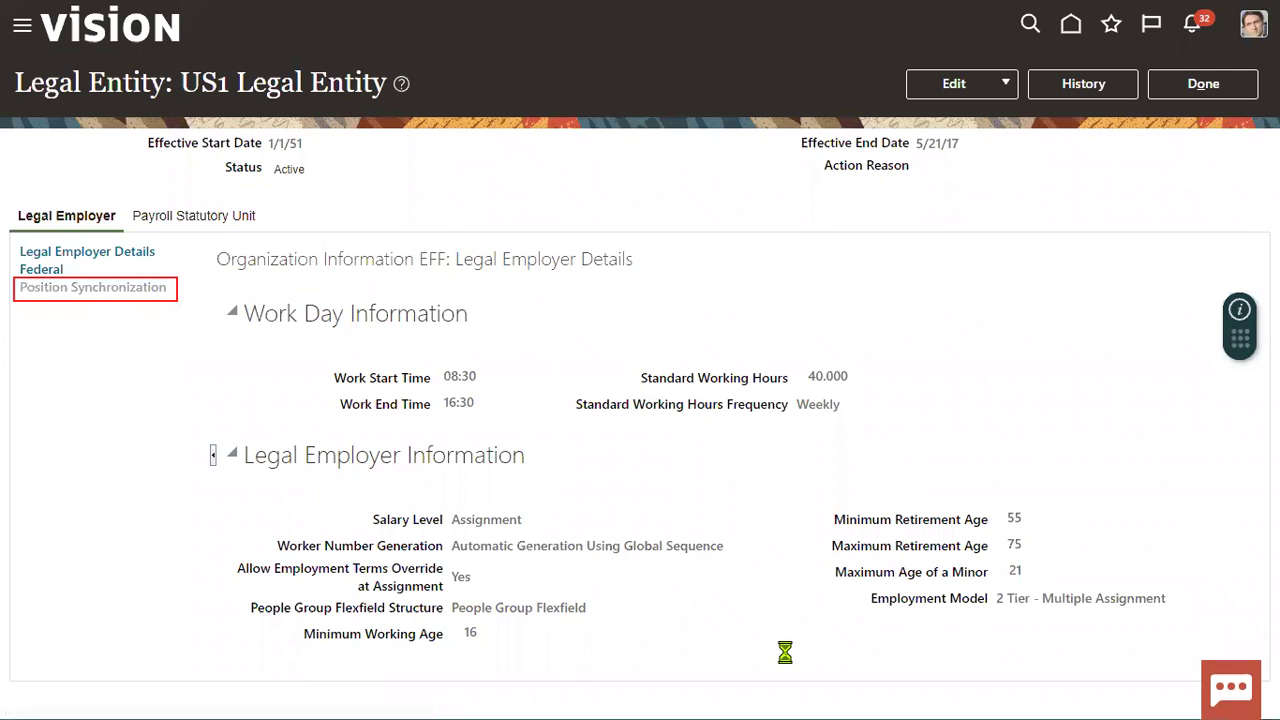
{"action": "left_click_drag", "start_coordinate": [244, 314], "coordinate": [843, 320]}
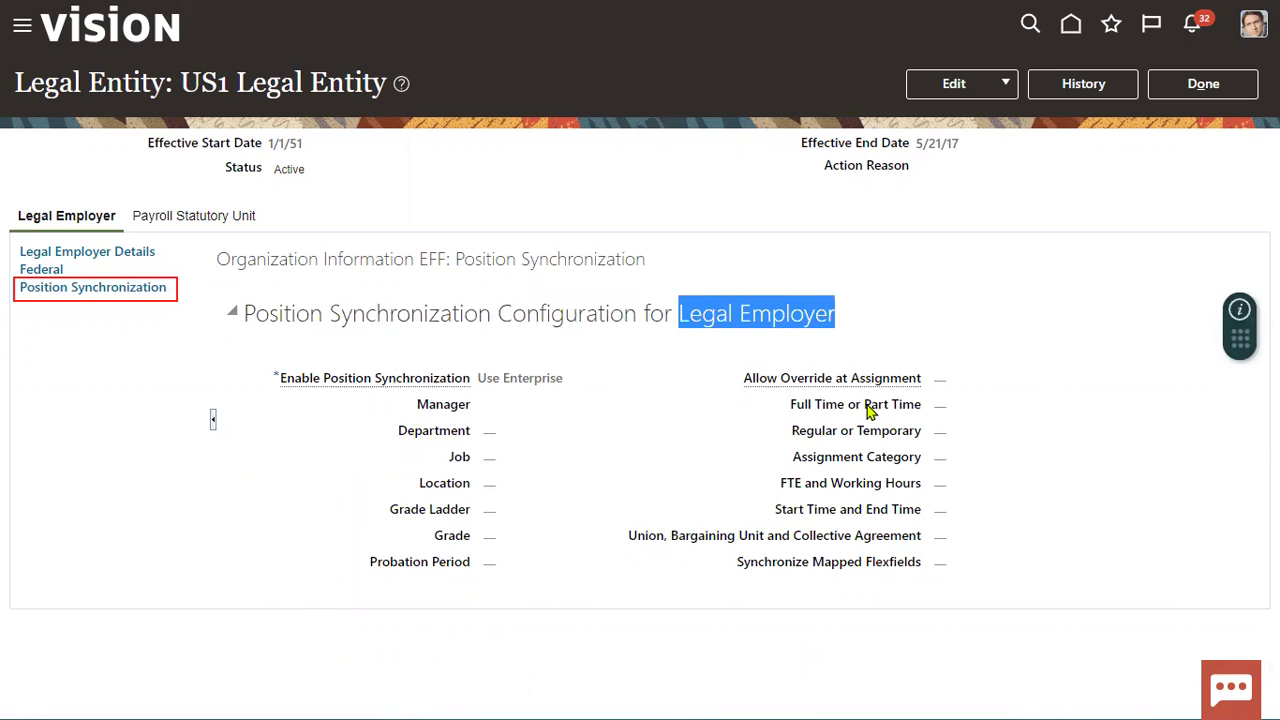
{"action": "left_click", "coordinate": [478, 378]}
{"action": "left_click_drag", "start_coordinate": [478, 378], "coordinate": [567, 386]}
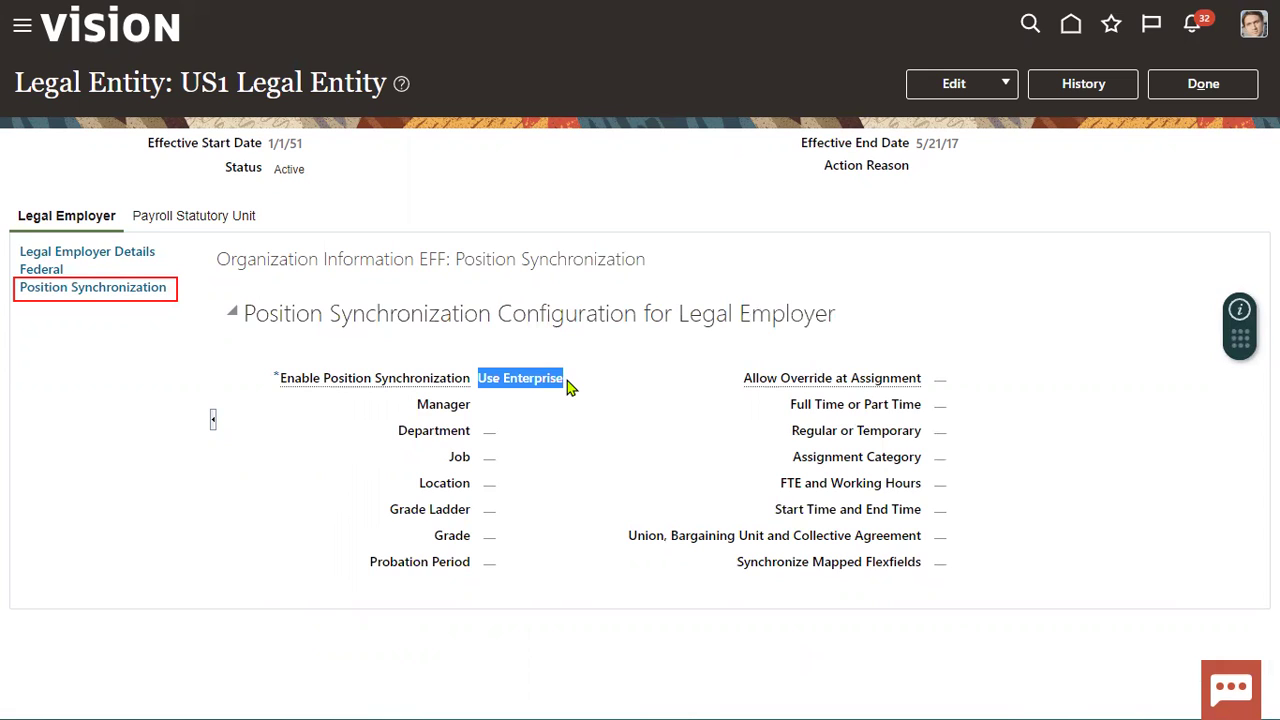